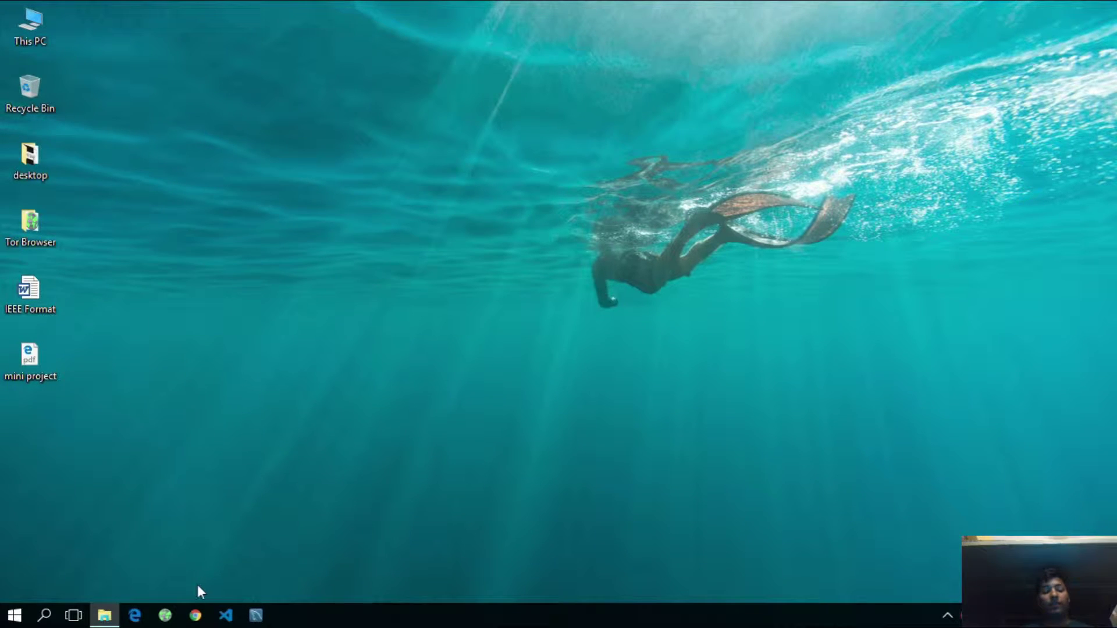
# Launch Google Chrome, dismiss the recording timer notice and go to the AWS website.
pyautogui.click(196, 616)
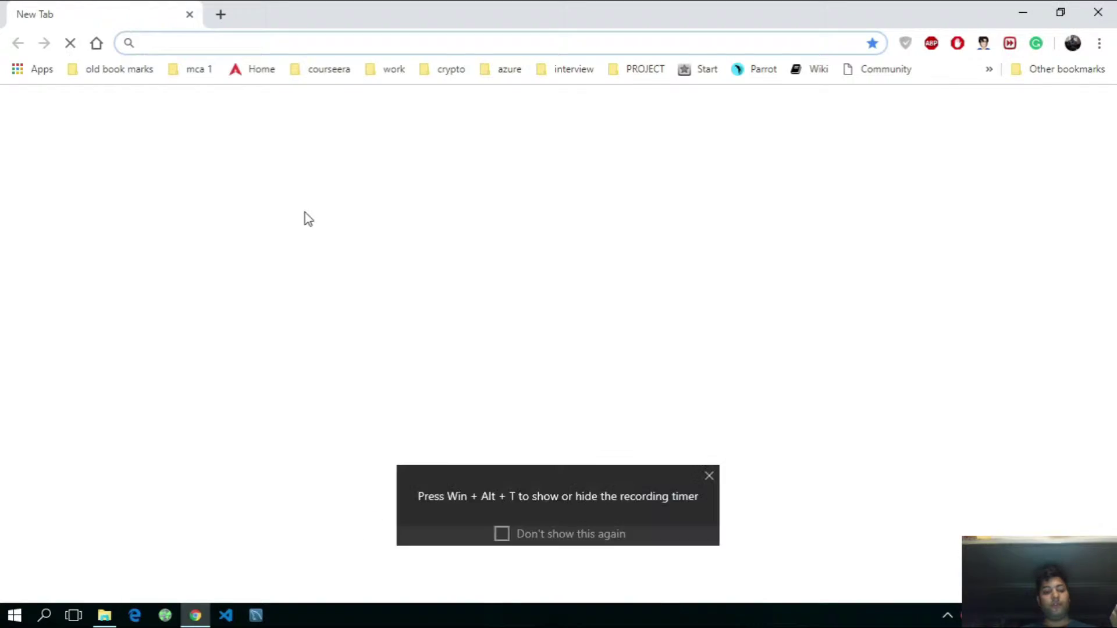
pyautogui.click(708, 475)
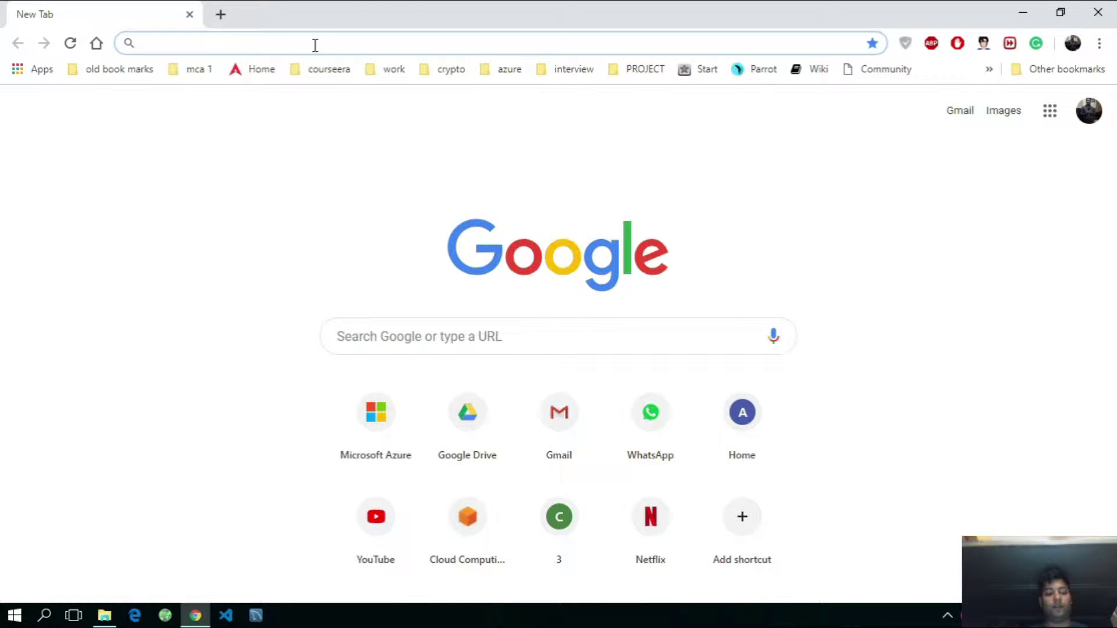
pyautogui.write('aws')
pyautogui.press('Return')
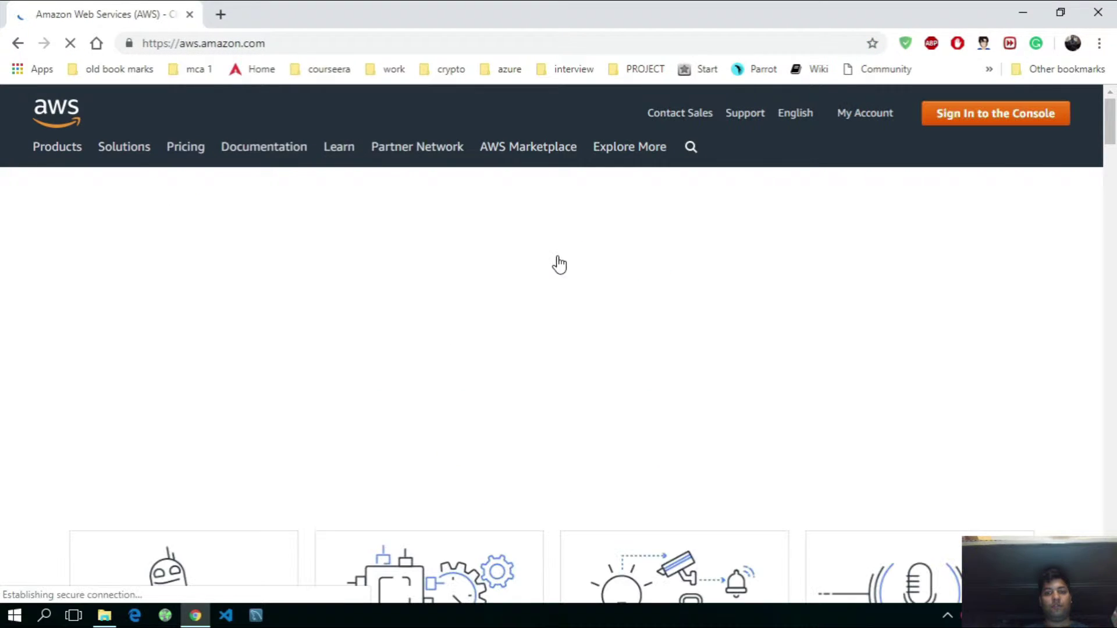
# Search the AWS site for "devops" and open the "DevOps - Amazon Web Services (AWS)" result.
pyautogui.click(691, 149)
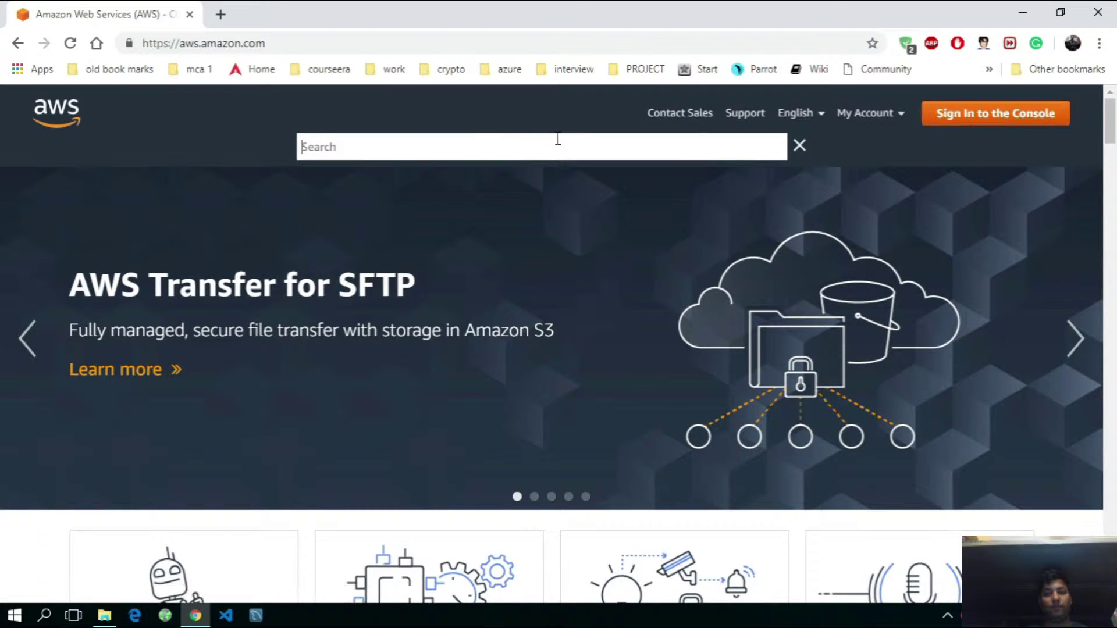
pyautogui.write('devops')
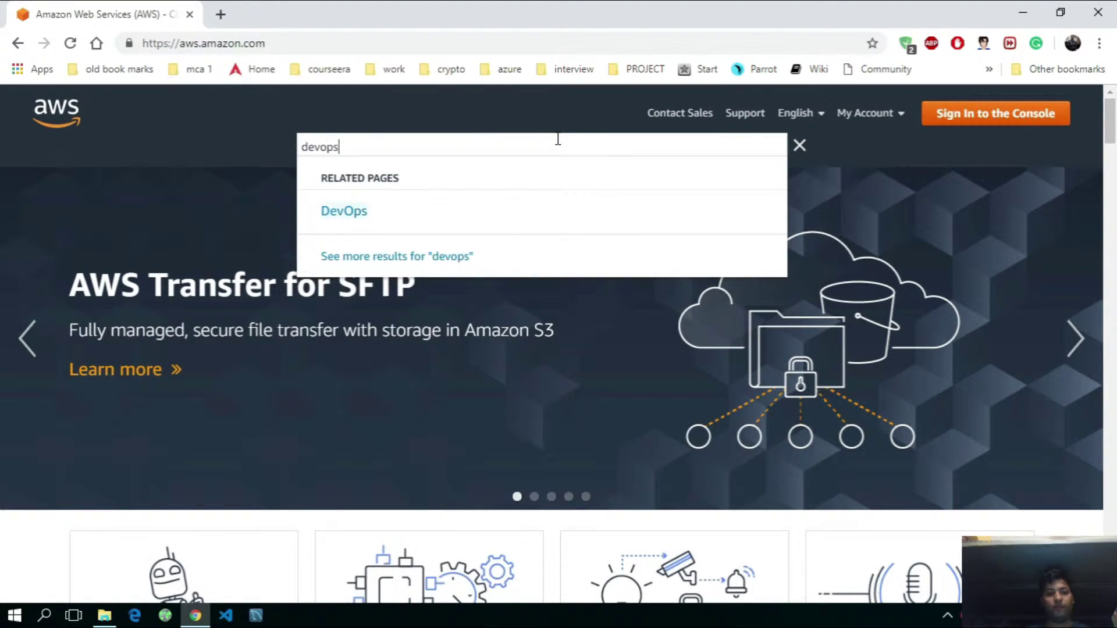
pyautogui.press('Return')
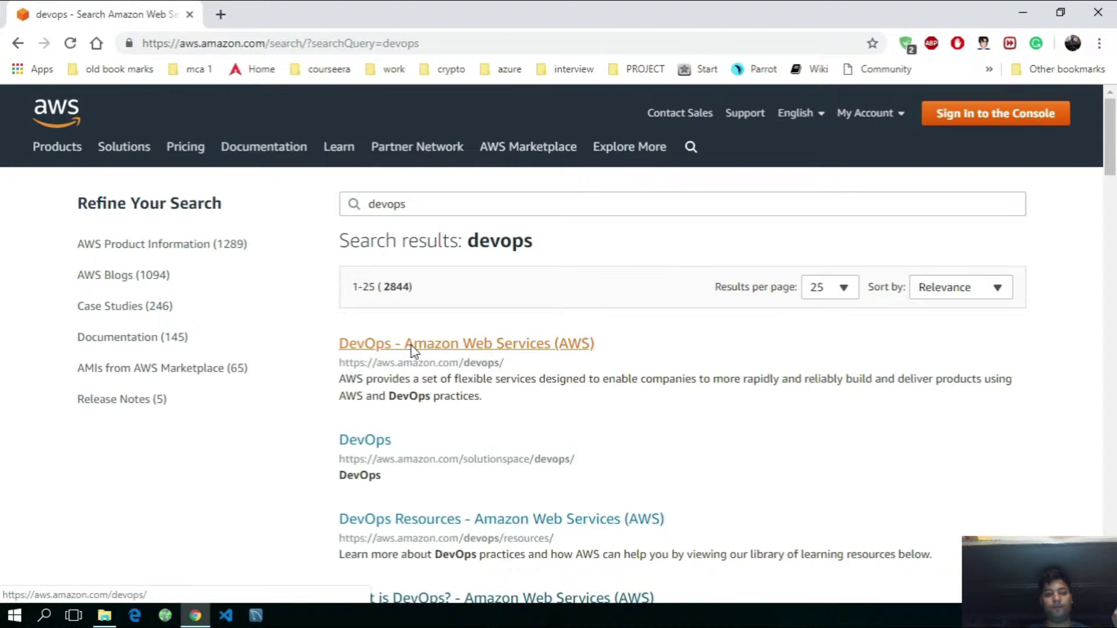
pyautogui.click(412, 349)
# Read the "Why AWS for DevOps?" benefits and the introduction to DevOps Tooling by AWS.
pyautogui.scroll(-4, 412, 349)
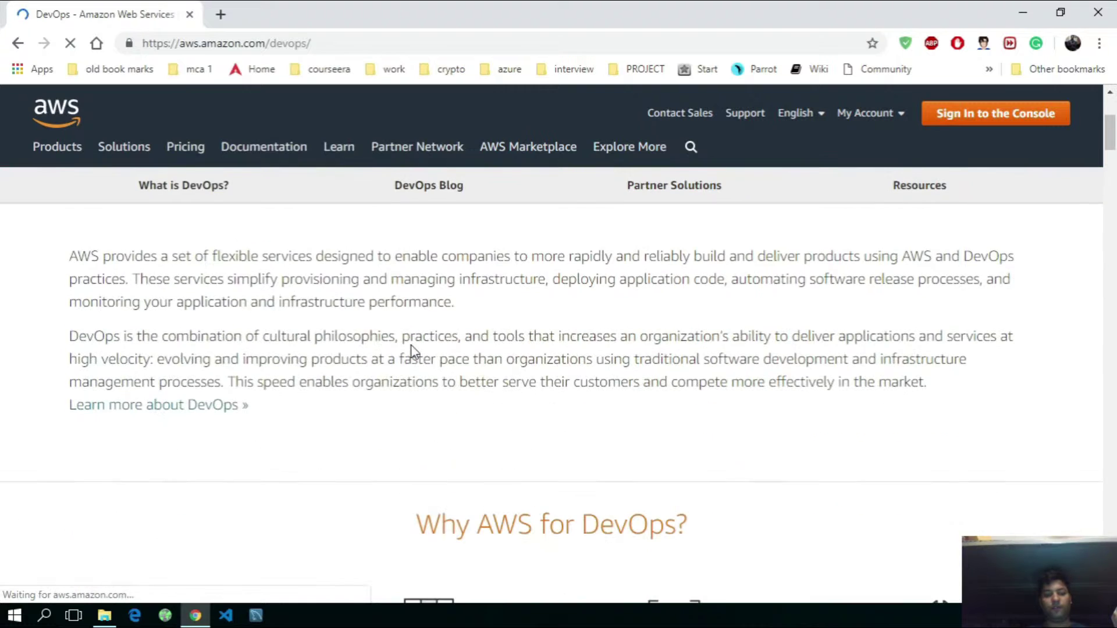
pyautogui.scroll(-3, 412, 349)
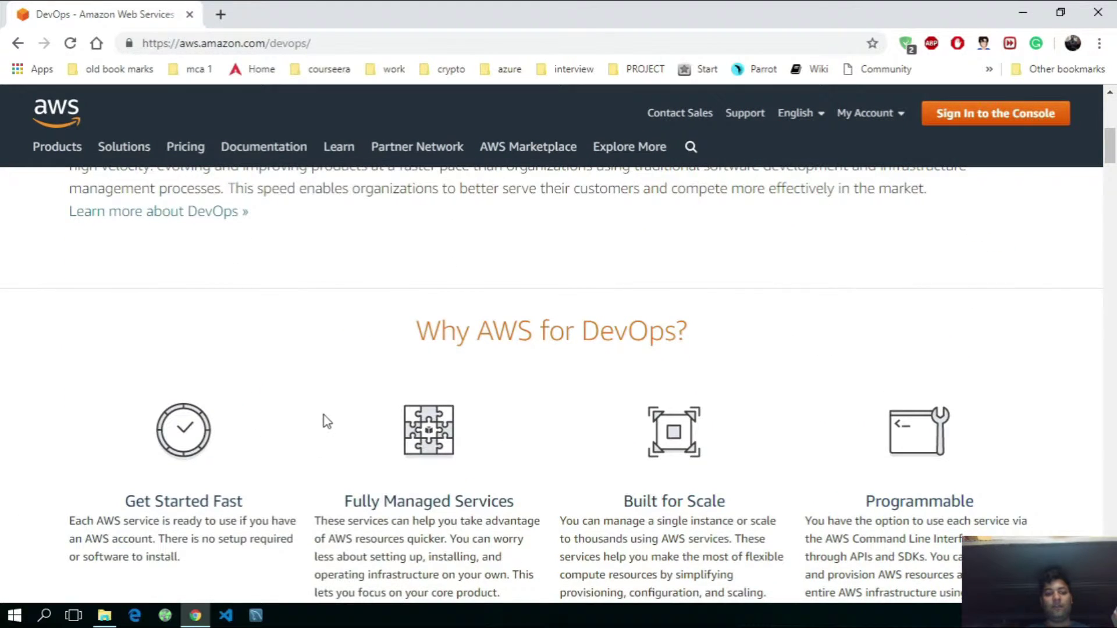
pyautogui.scroll(-1, 321, 423)
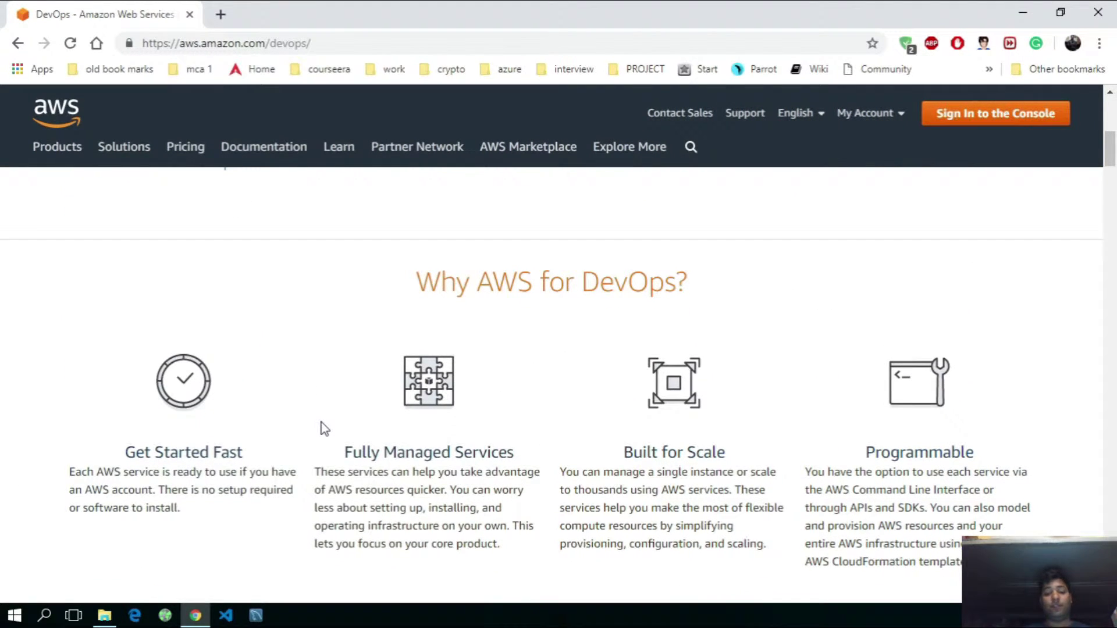
pyautogui.scroll(-3, 321, 423)
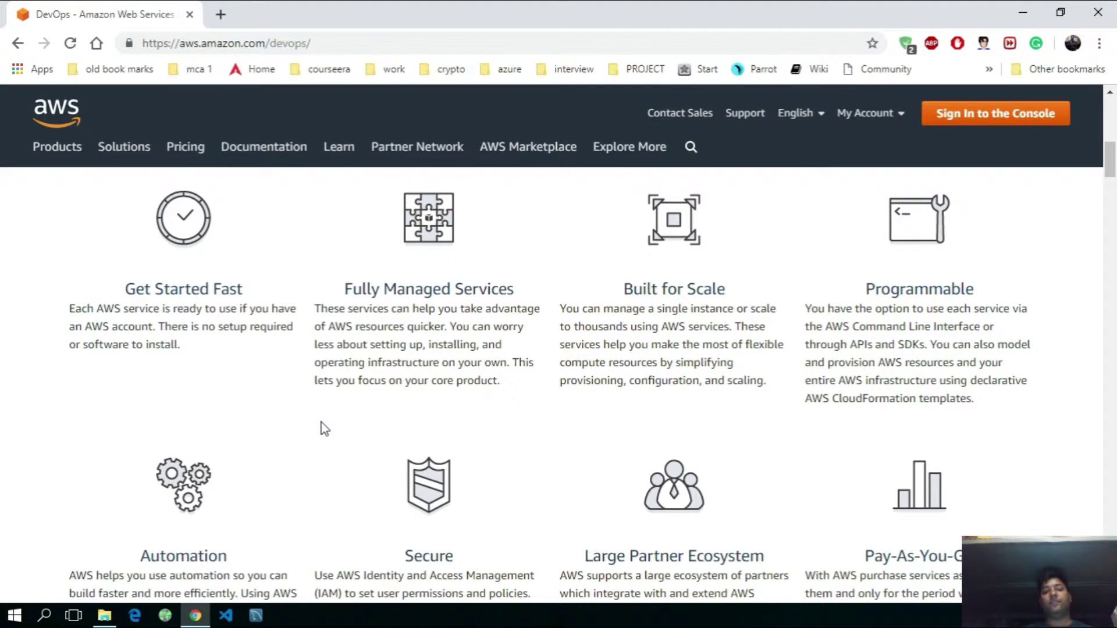
pyautogui.scroll(-3, 321, 422)
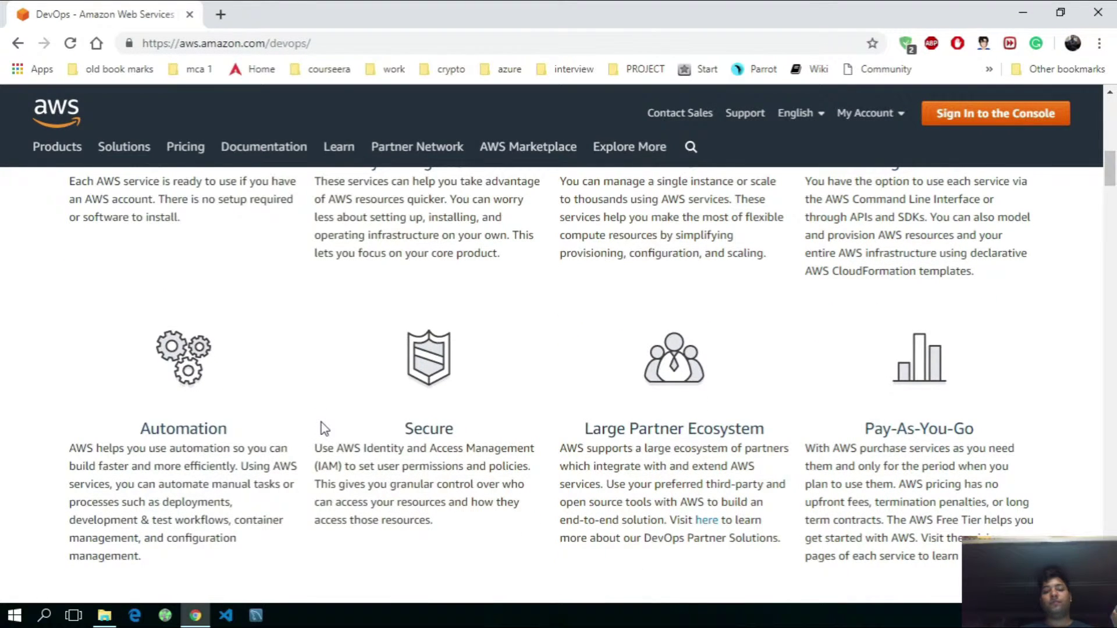
pyautogui.scroll(1, 307, 431)
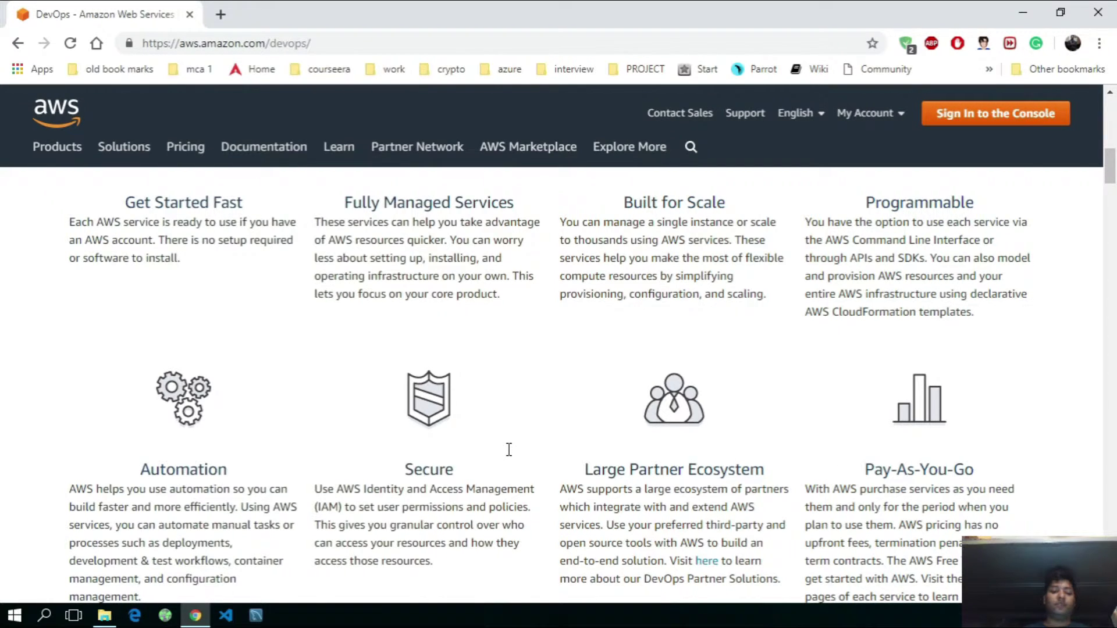
pyautogui.scroll(-7, 509, 449)
pyautogui.scroll(3, 509, 449)
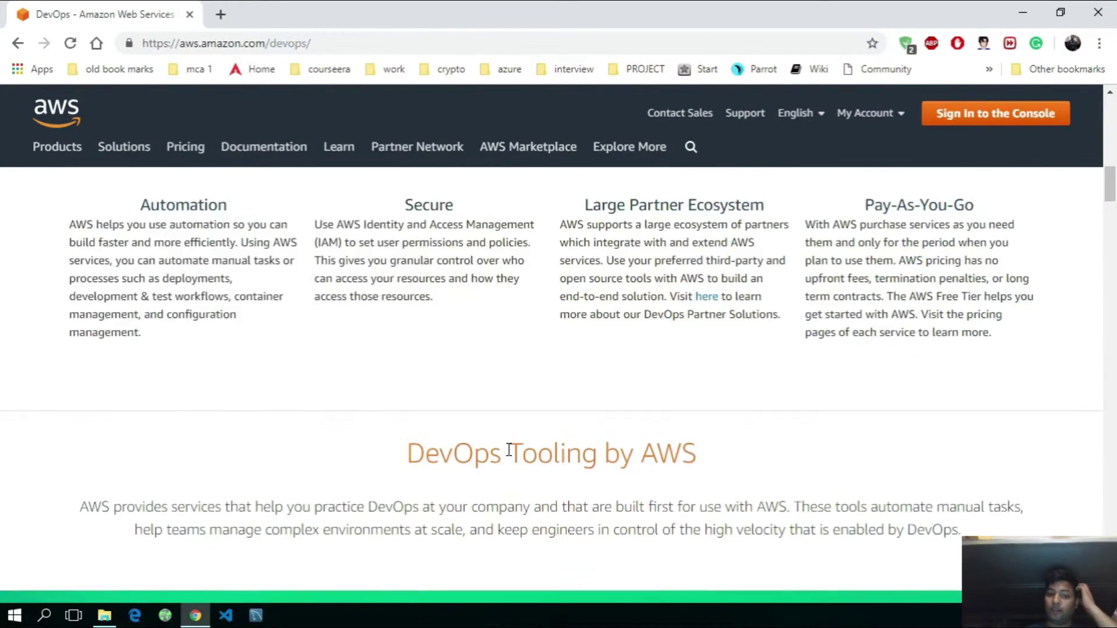
pyautogui.scroll(-1, 509, 449)
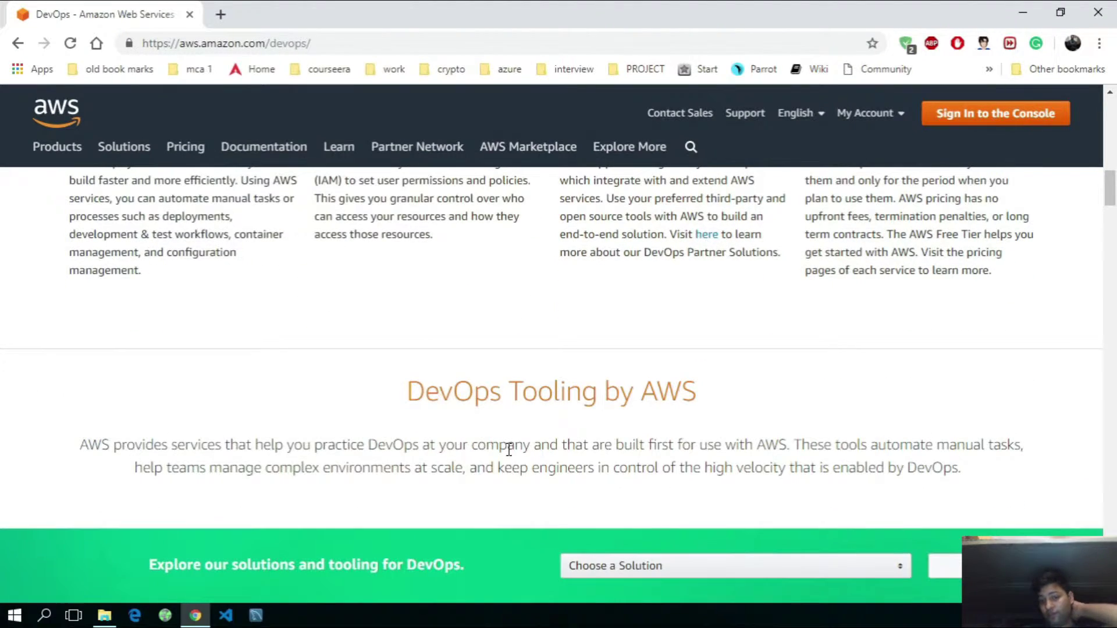
pyautogui.scroll(-4, 509, 449)
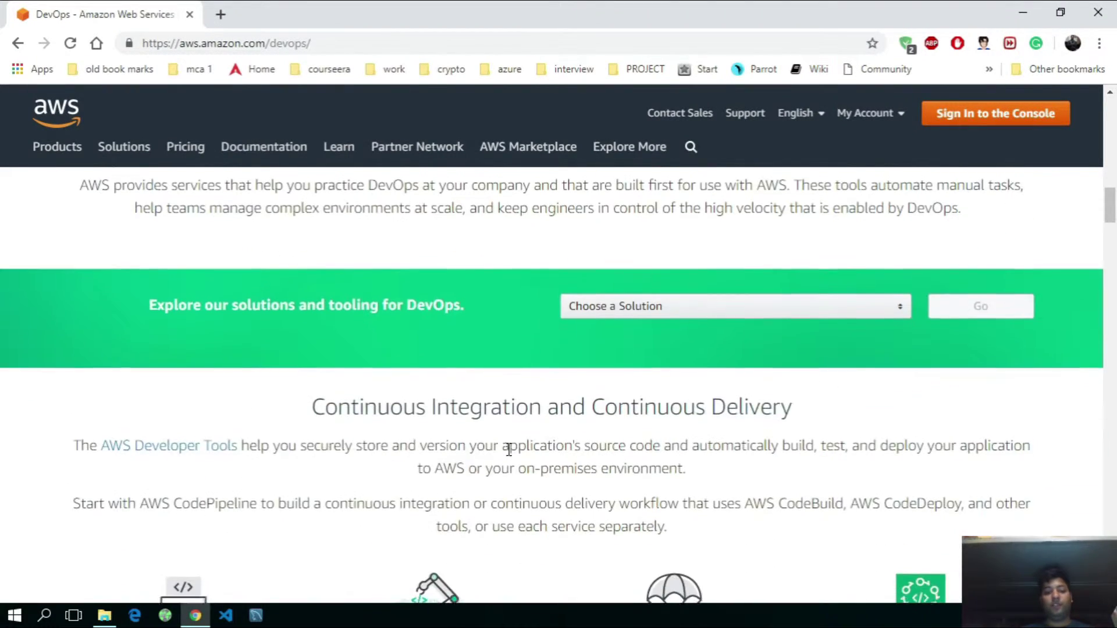
pyautogui.scroll(2, 509, 449)
pyautogui.scroll(-2, 509, 450)
pyautogui.scroll(1, 509, 449)
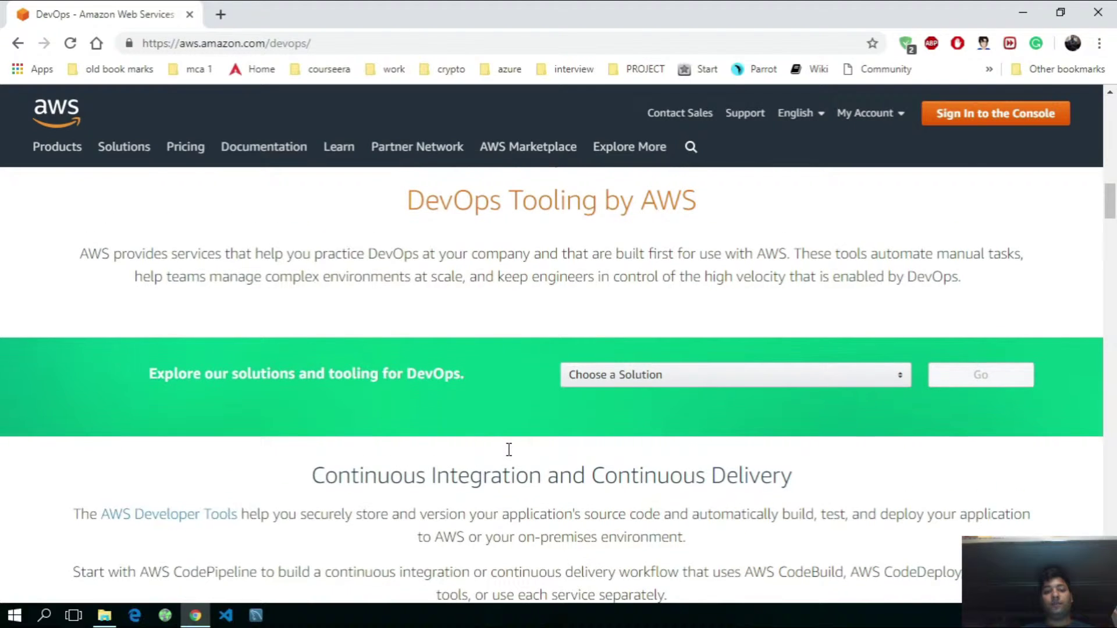
# Examine the continuous integration and delivery tools: AWS CodePipeline, CodeBuild, CodeDeploy and CodeStar.
pyautogui.scroll(-7, 509, 449)
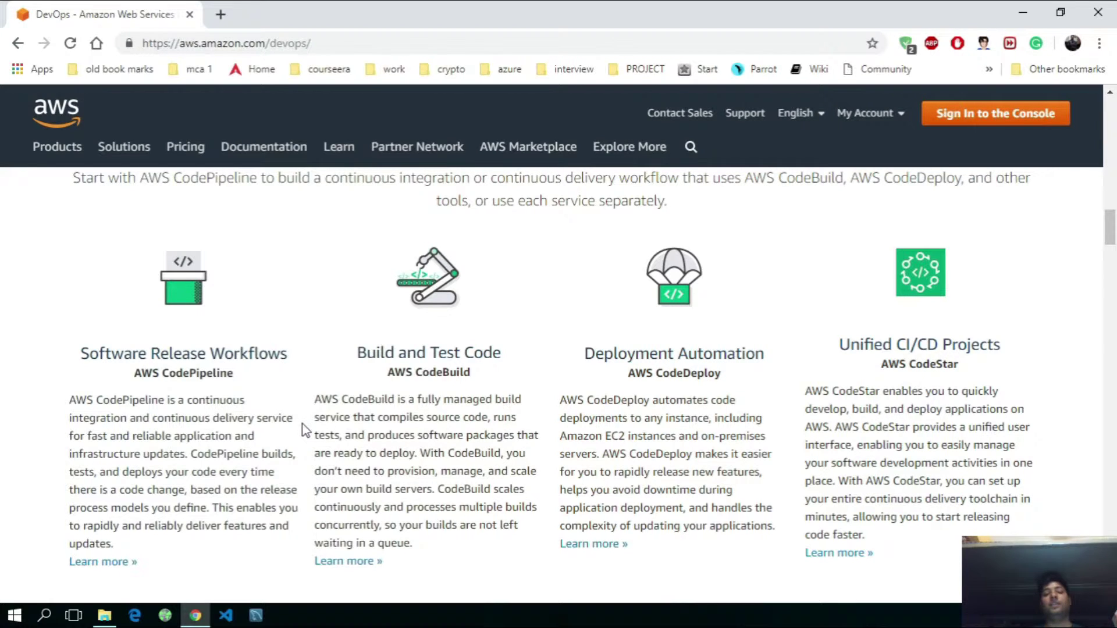
pyautogui.scroll(-1, 303, 425)
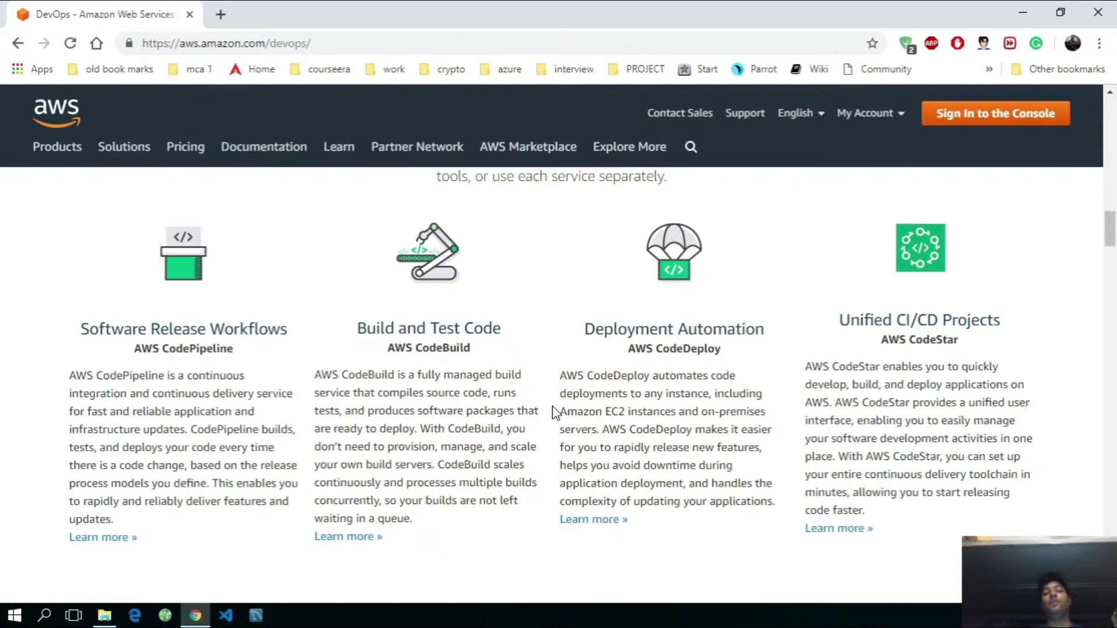
pyautogui.scroll(-1, 554, 413)
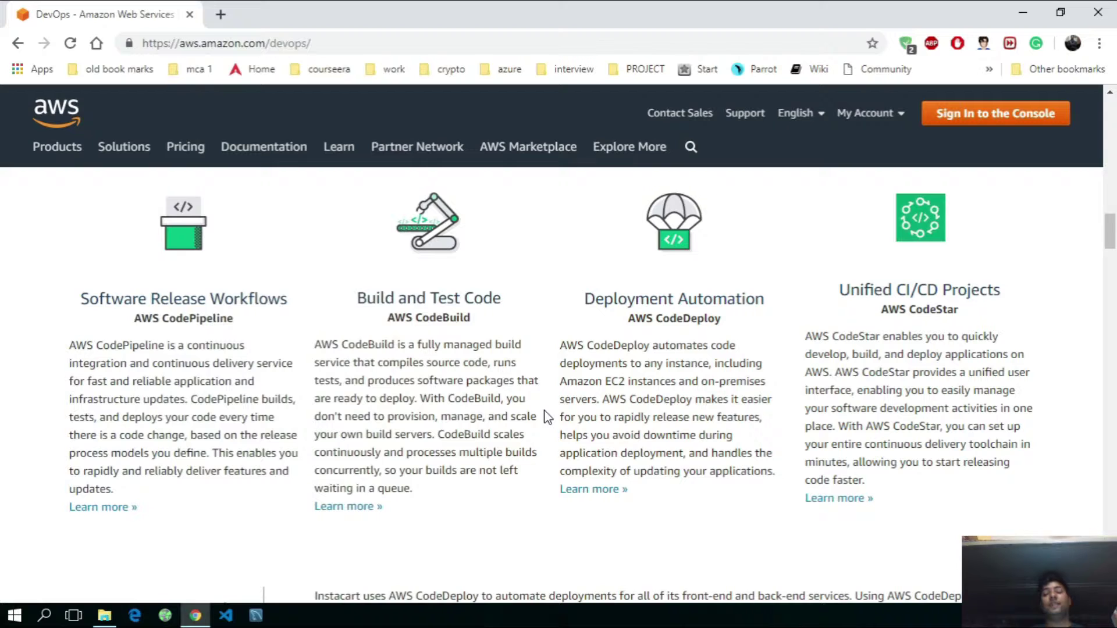
pyautogui.scroll(-1, 547, 417)
pyautogui.scroll(2, 547, 416)
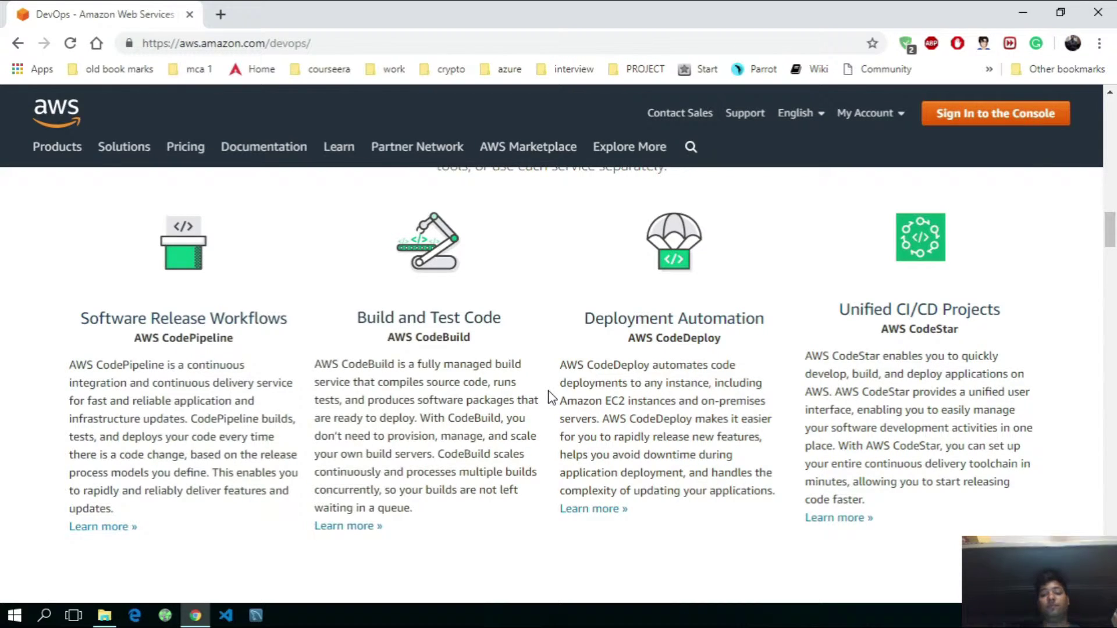
pyautogui.scroll(-1, 551, 398)
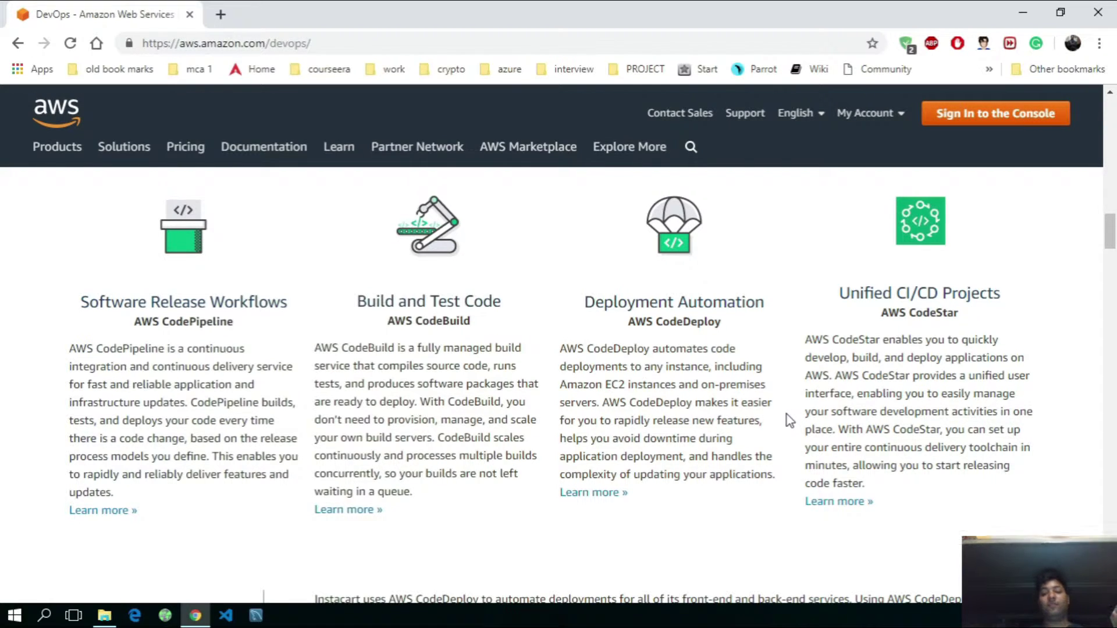
pyautogui.scroll(1, 786, 414)
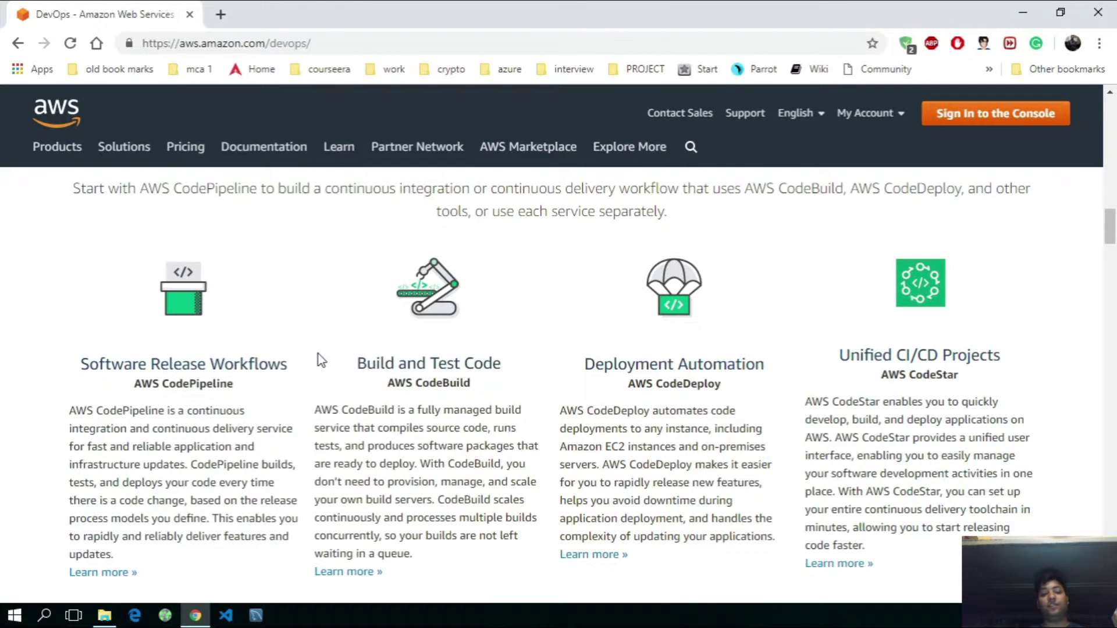
pyautogui.scroll(4, 322, 358)
pyautogui.scroll(-4, 322, 361)
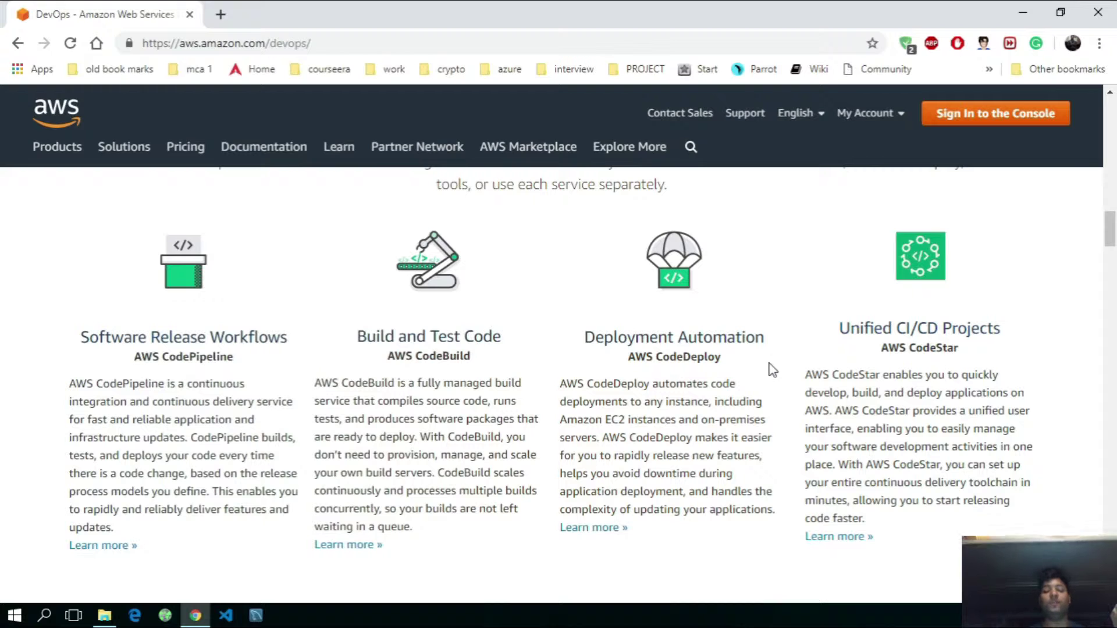
# Look through the remaining DevOps tooling sections, from Microservices and Infrastructure as Code to Monitoring and Logging and Version Control.
pyautogui.scroll(-4, 773, 369)
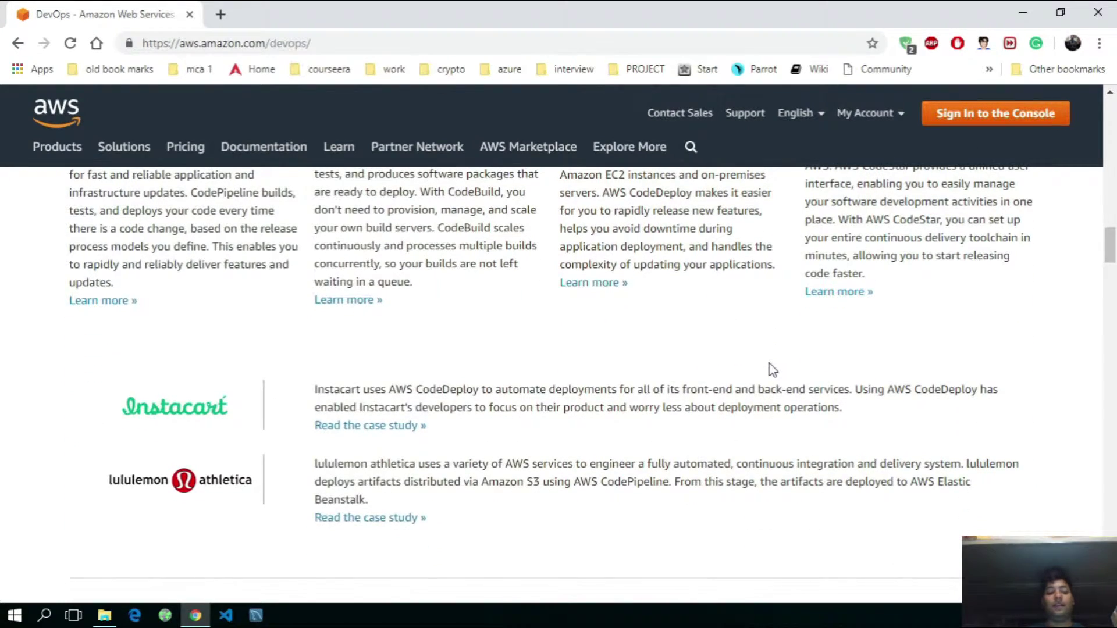
pyautogui.scroll(-7, 773, 370)
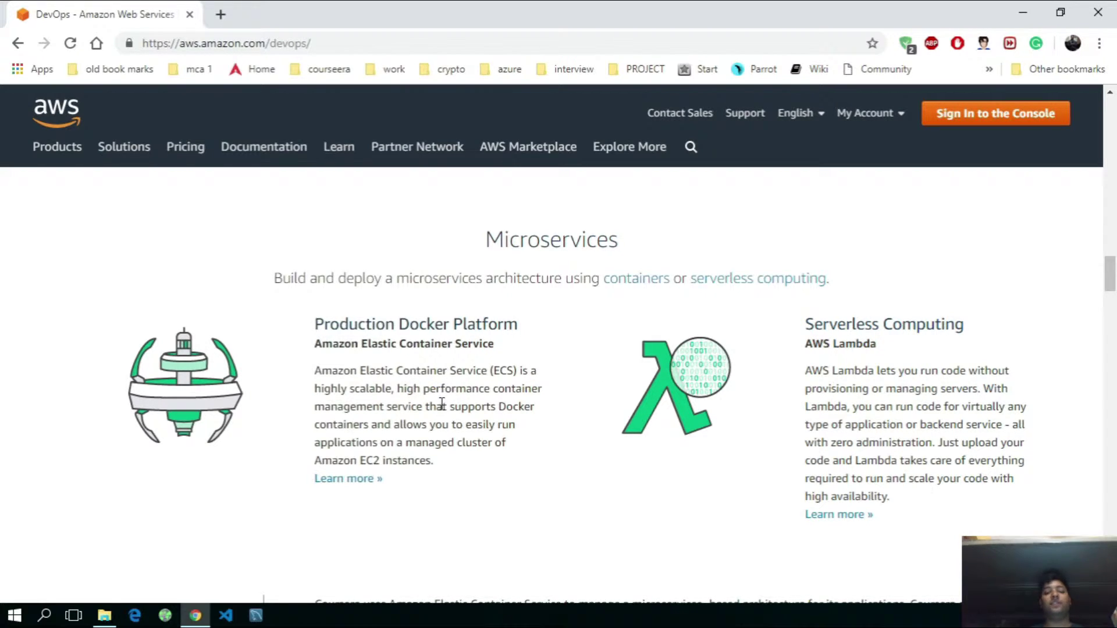
pyautogui.scroll(-5, 543, 479)
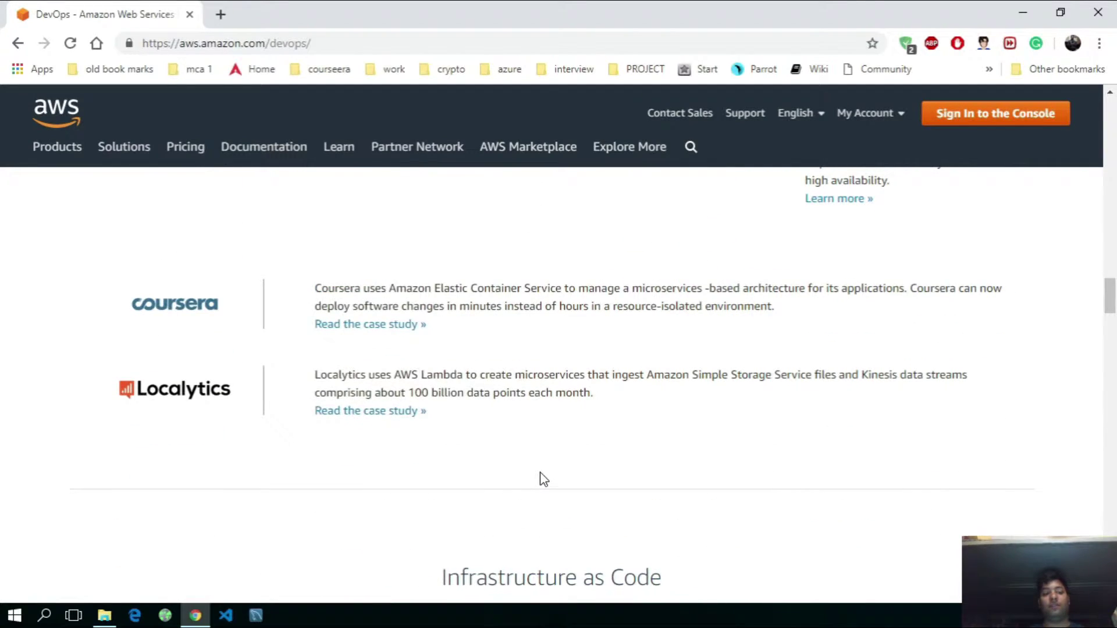
pyautogui.scroll(-7, 543, 480)
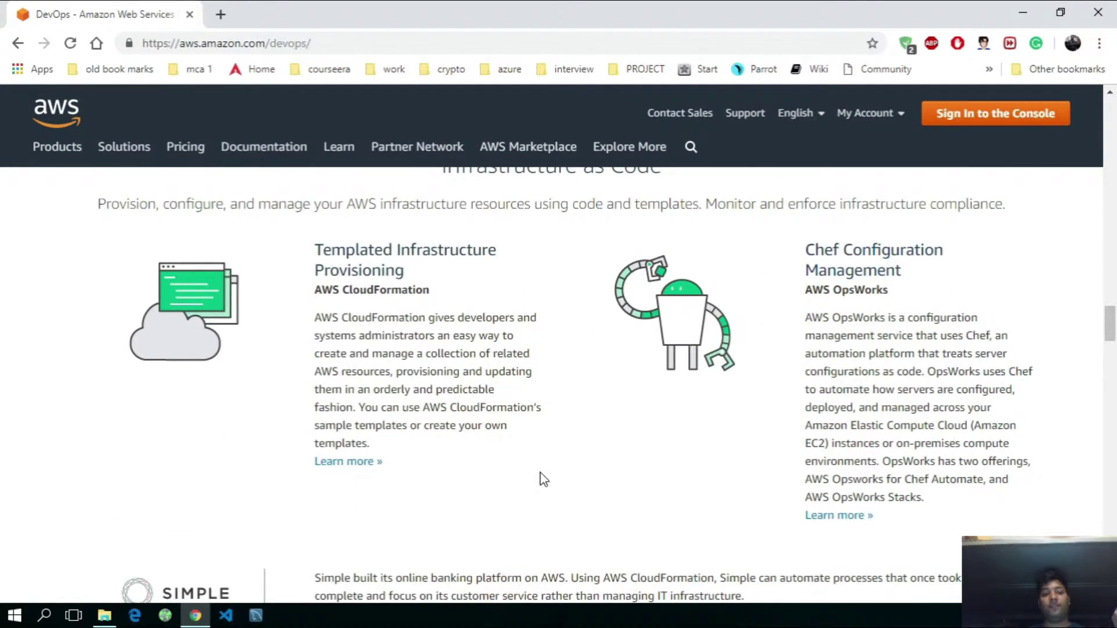
pyautogui.scroll(-20, 543, 479)
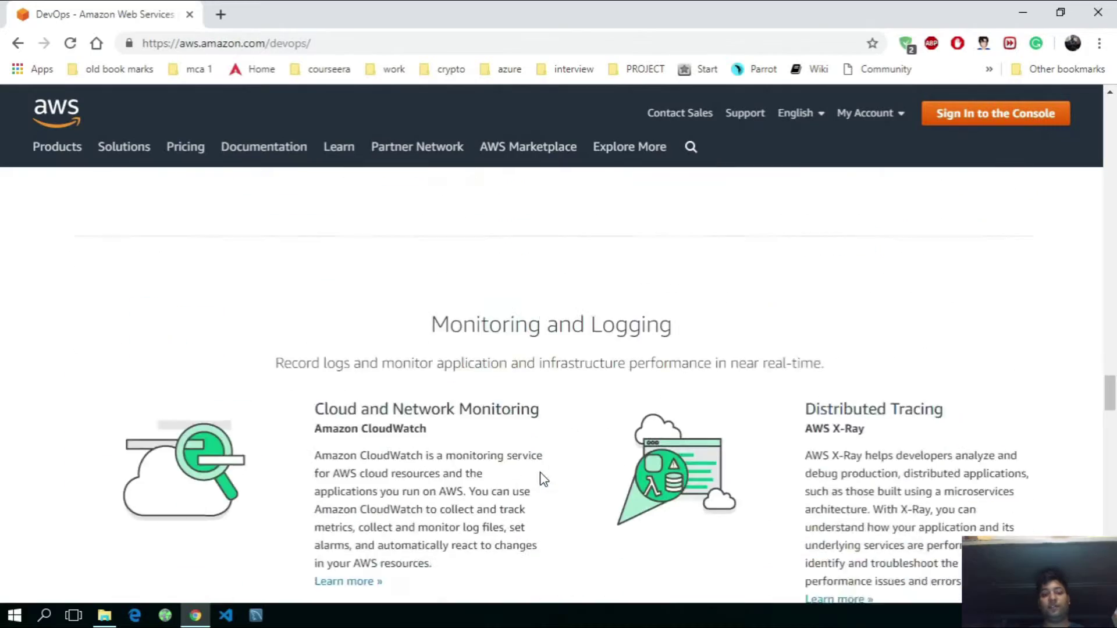
pyautogui.scroll(-20, 543, 479)
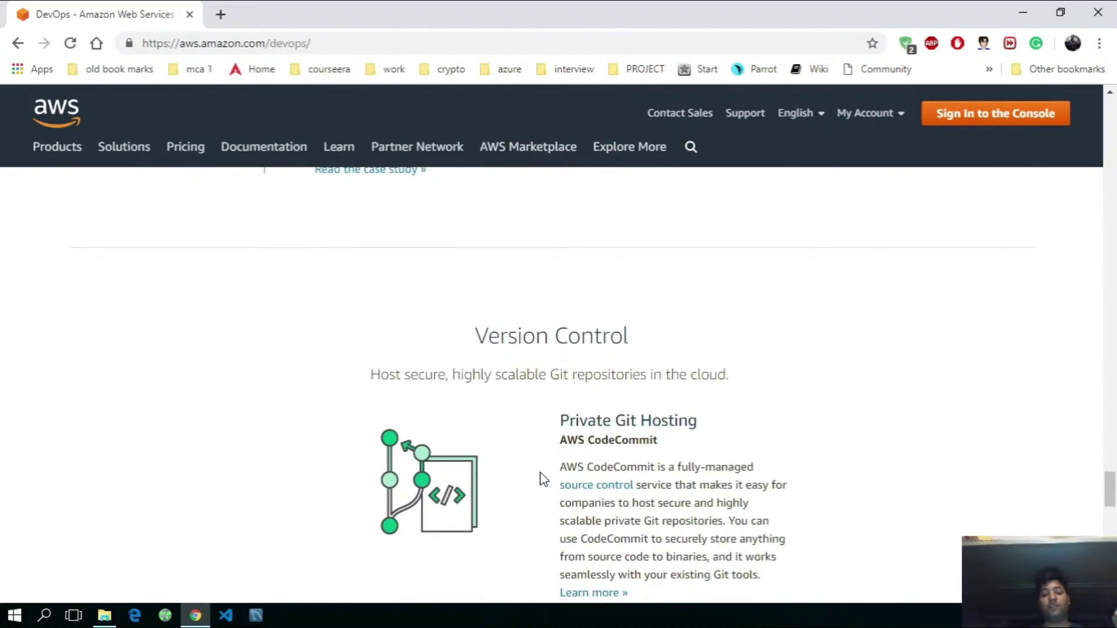
pyautogui.scroll(-5, 543, 479)
pyautogui.scroll(12, 543, 480)
# Return to the start of the DevOps page and reset the page zoom to 100%.
pyautogui.hotkey('ctrl', '-')
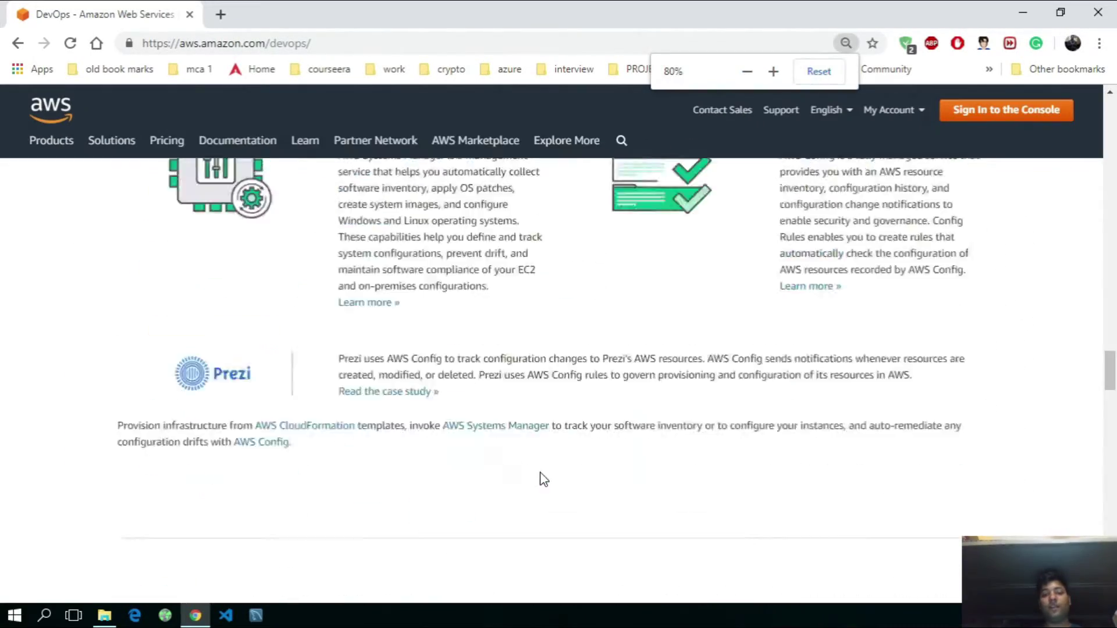
pyautogui.scroll(20, 542, 480)
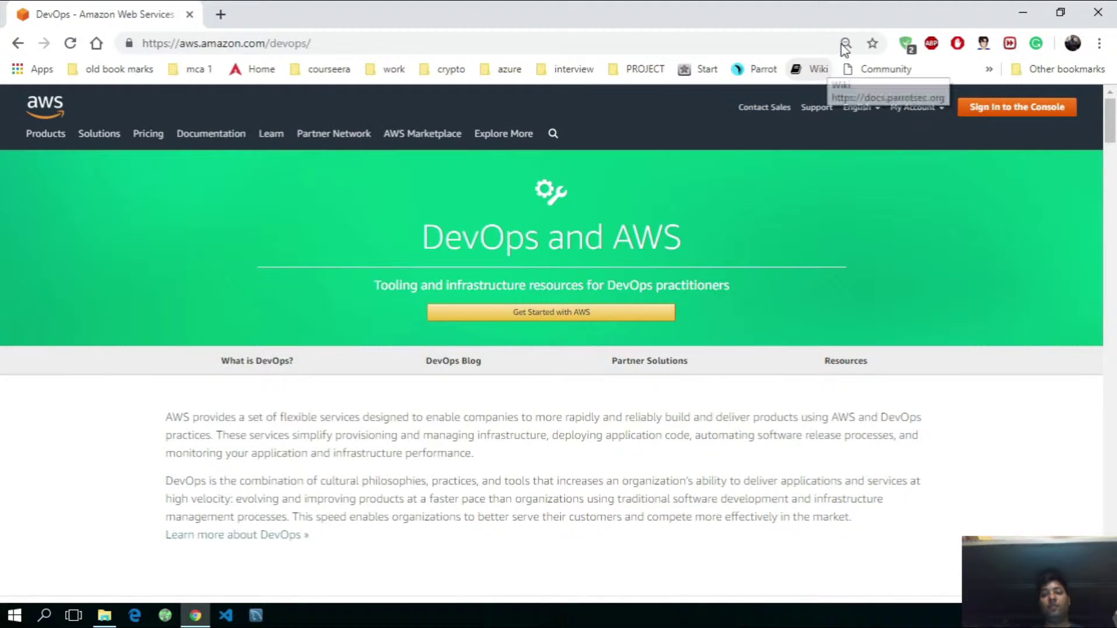
pyautogui.click(845, 44)
pyautogui.click(826, 71)
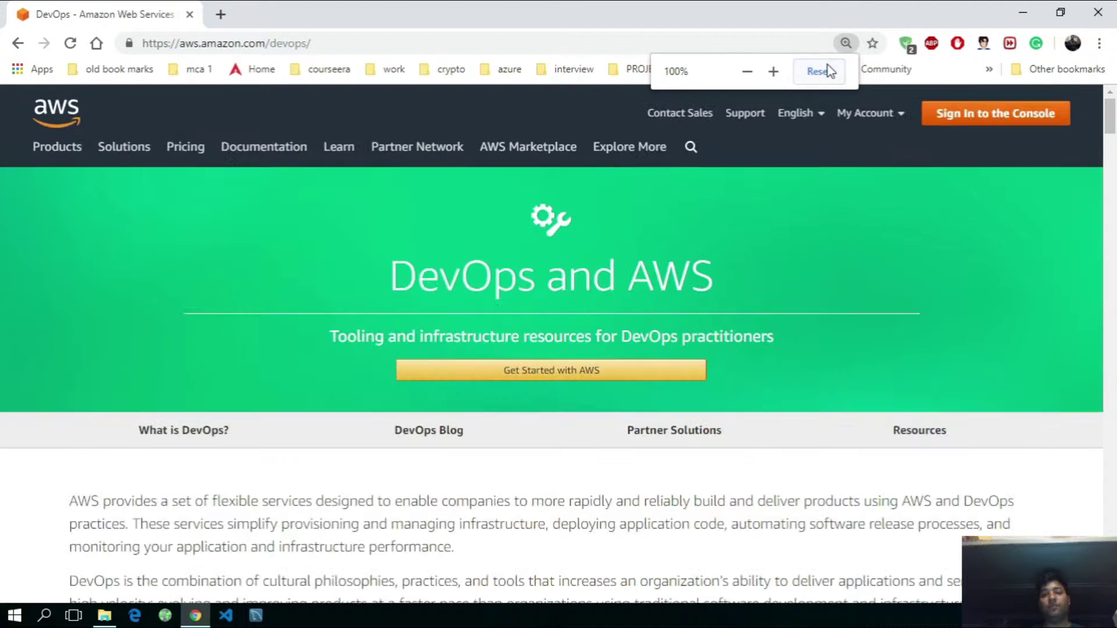
# Enter the AWS Management Console and create an EC2 key pair named with the person's full name followed by 2.
pyautogui.click(952, 114)
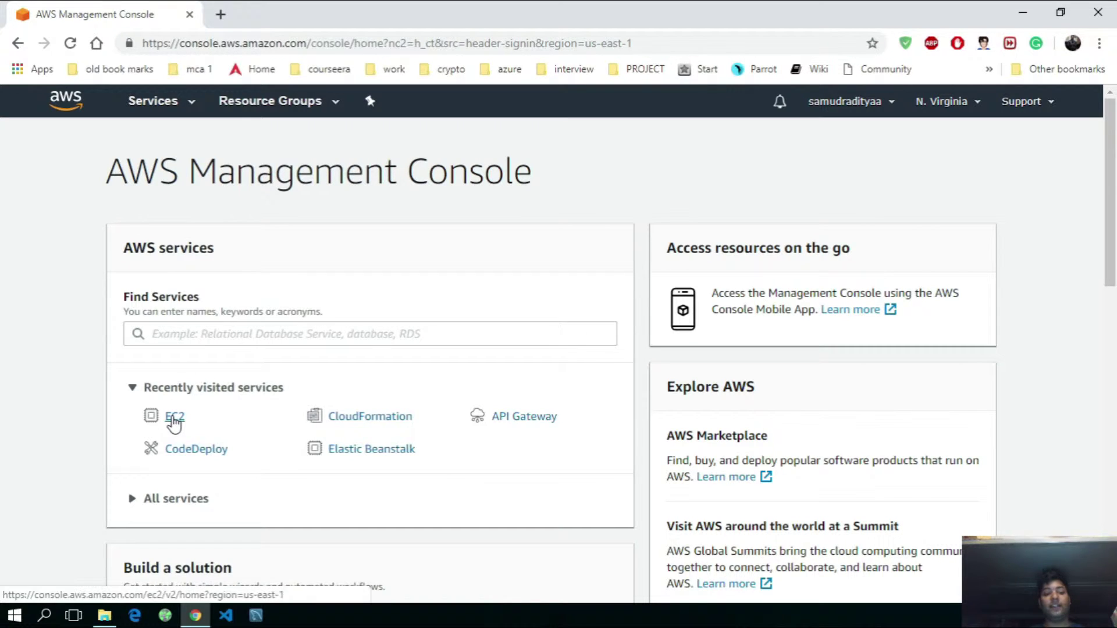
pyautogui.click(174, 417)
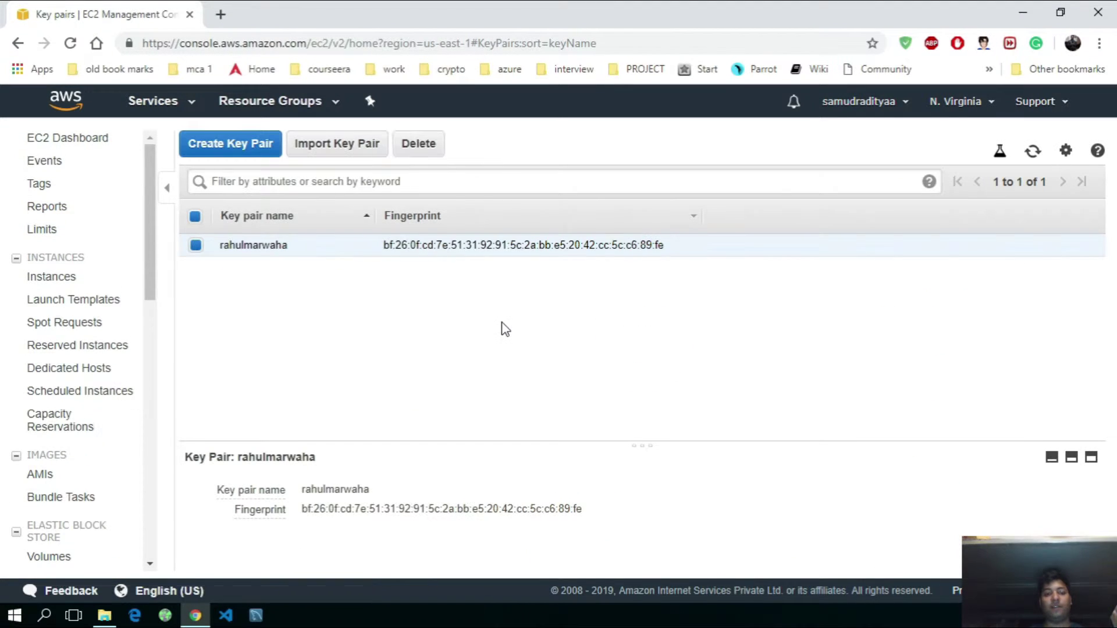
pyautogui.click(226, 145)
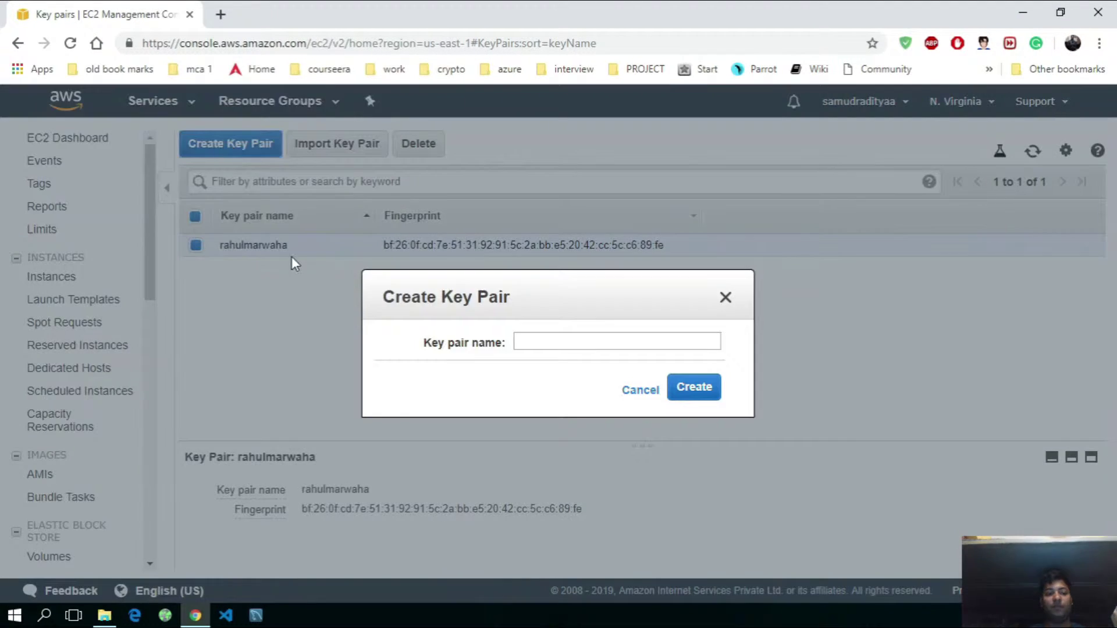
pyautogui.click(564, 345)
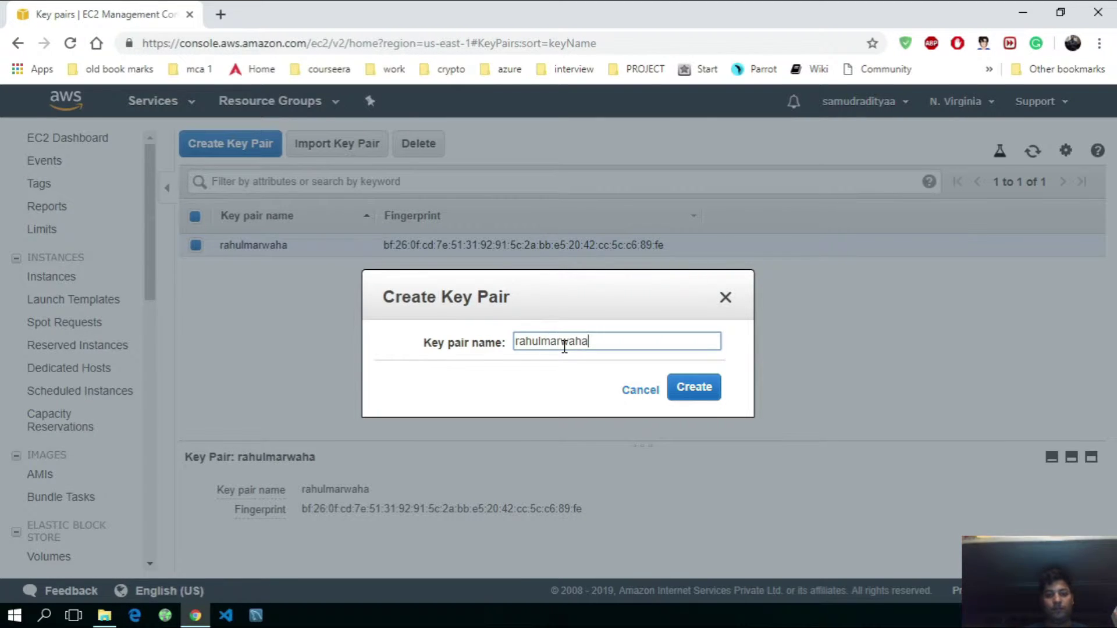
pyautogui.write('2')
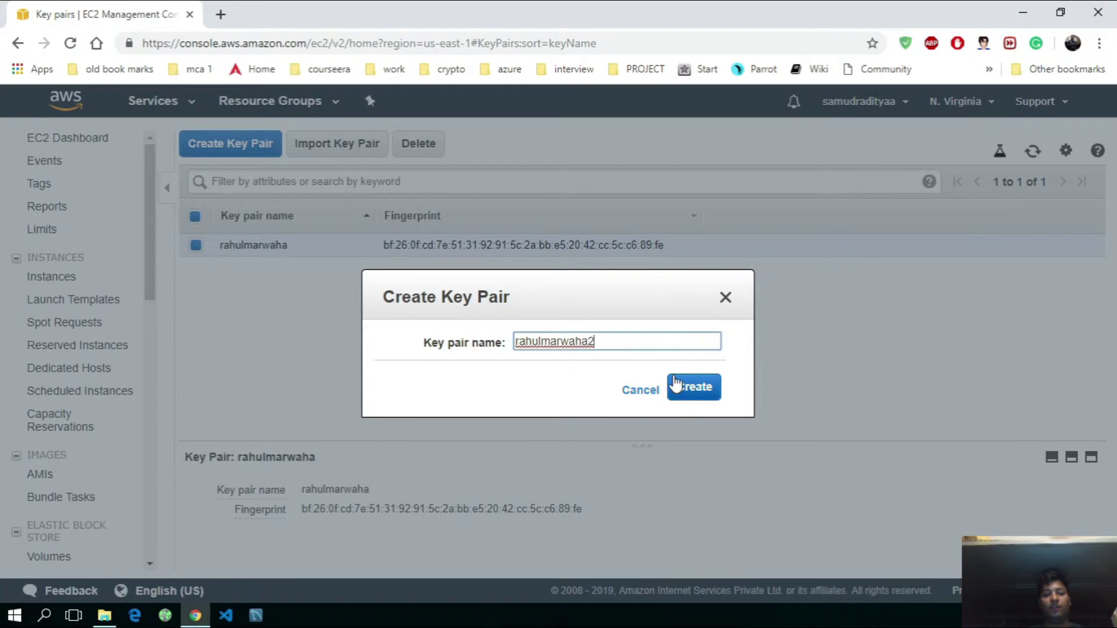
pyautogui.click(691, 390)
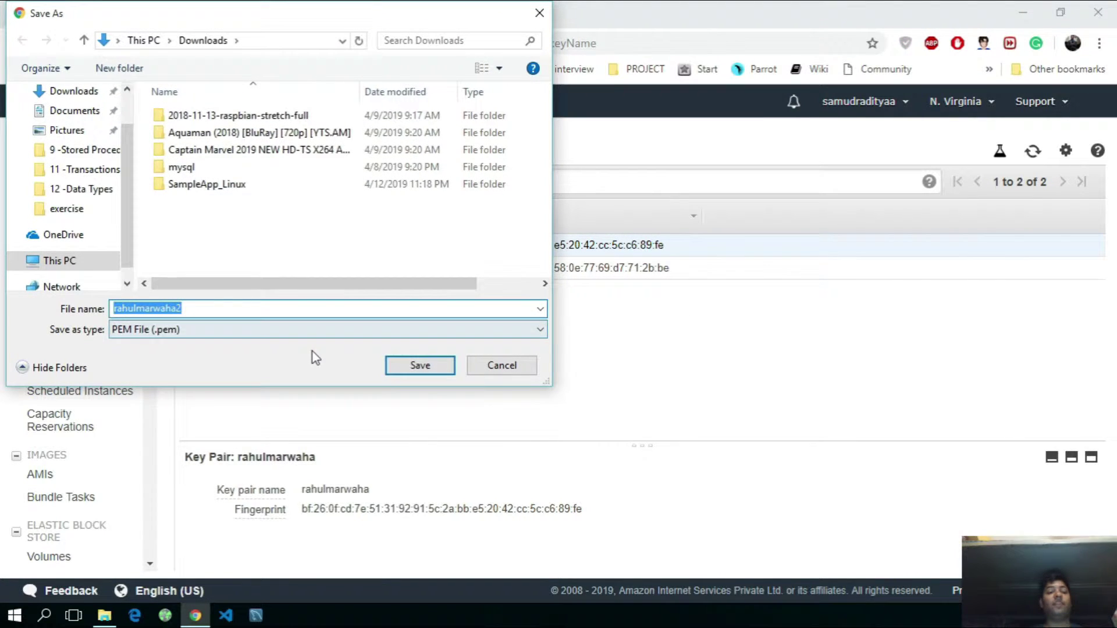
# Save the new key pair's PEM file to the Desktop under its suggested file name.
pyautogui.scroll(1, 92, 160)
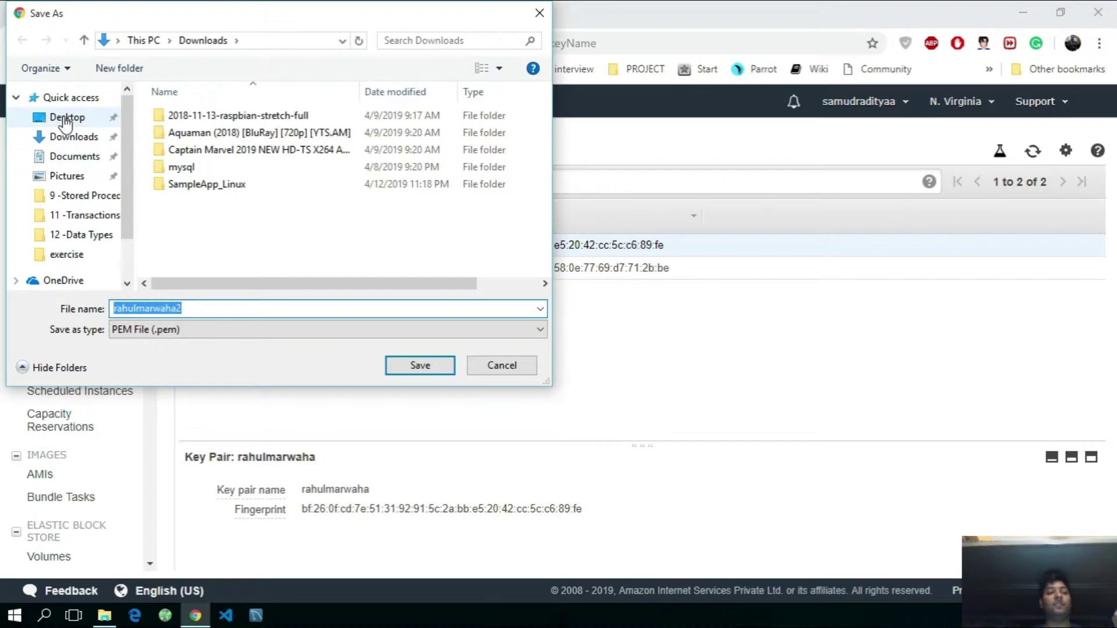
pyautogui.click(66, 117)
pyautogui.click(435, 366)
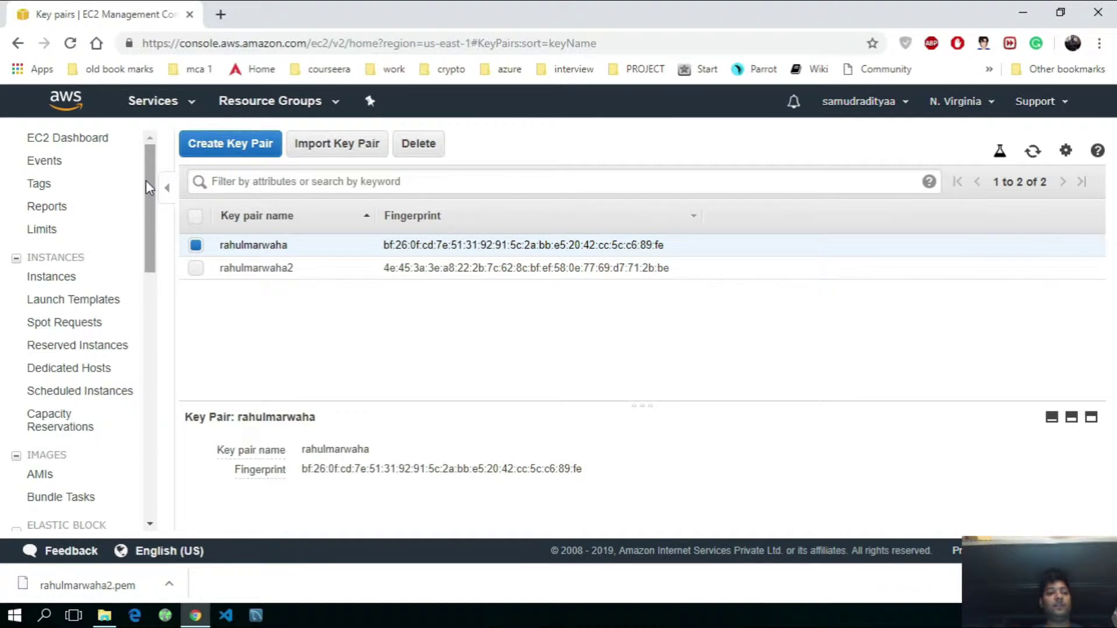
# Open CodeDeploy from the Developer Tools services and start its getting-started wizard.
pyautogui.click(192, 104)
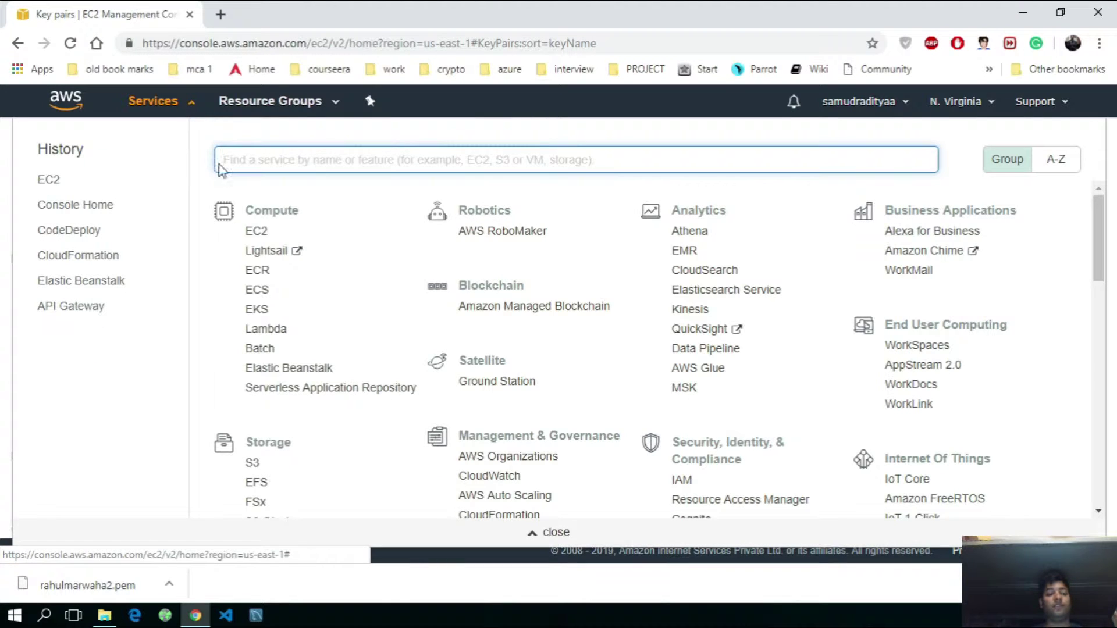
pyautogui.scroll(-15, 263, 259)
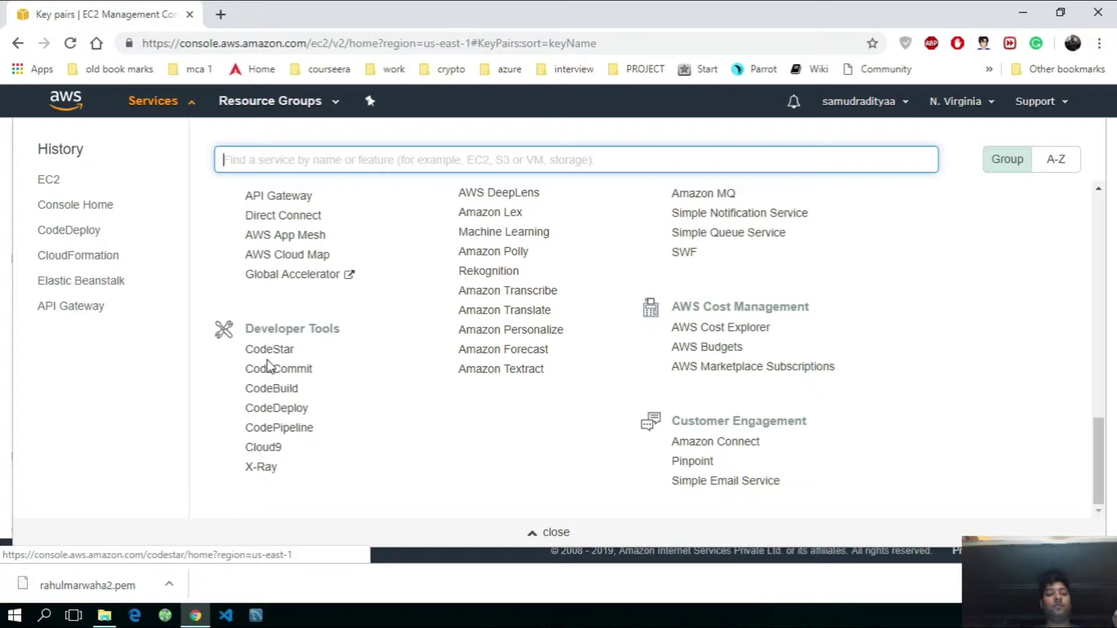
pyautogui.click(276, 411)
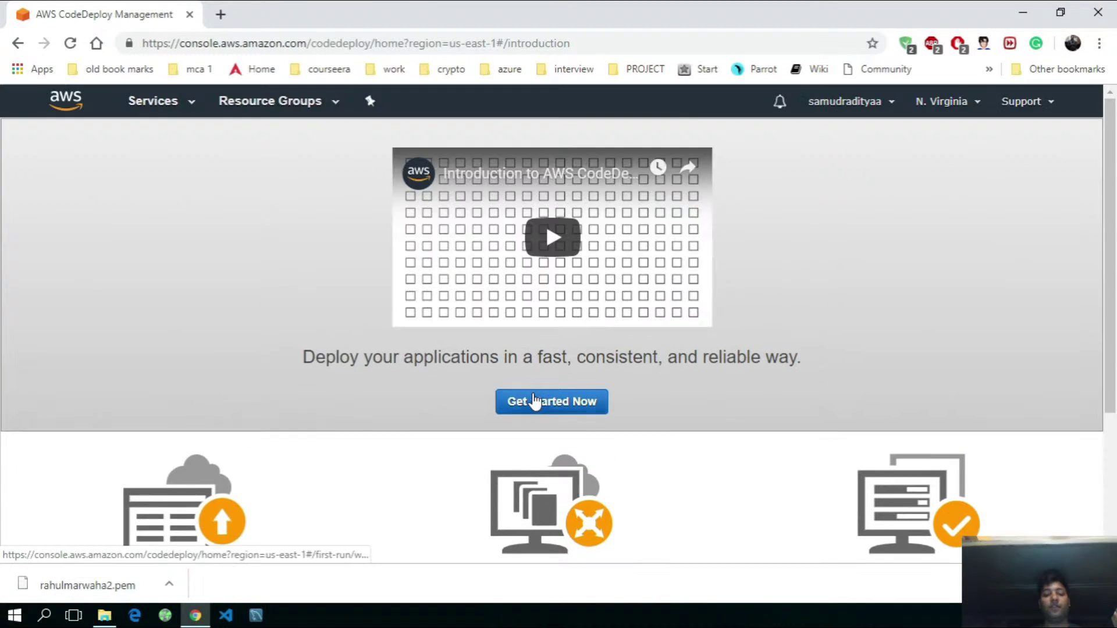
pyautogui.click(551, 406)
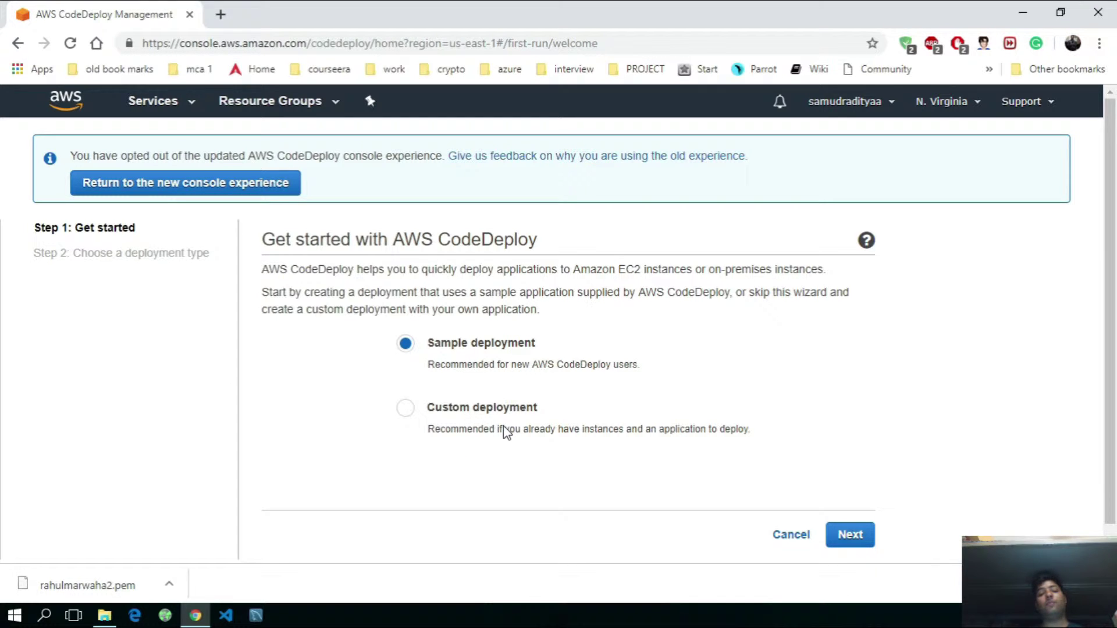
# Choose Custom deployment and skip the walkthrough to reach the Create application form.
pyautogui.click(408, 408)
pyautogui.scroll(-1, 762, 479)
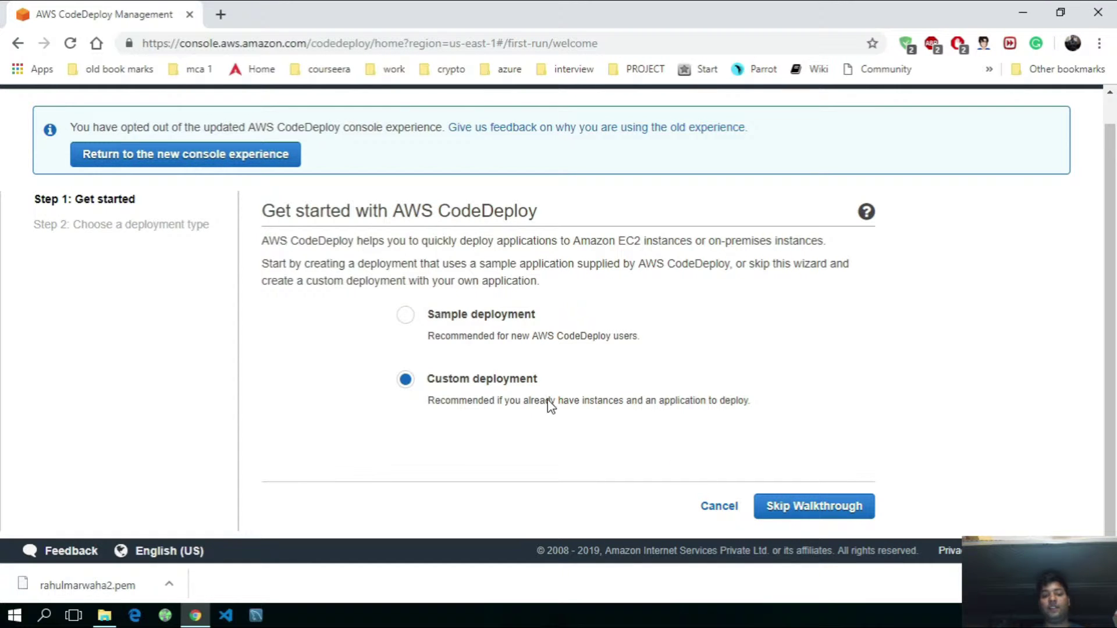
pyautogui.click(785, 517)
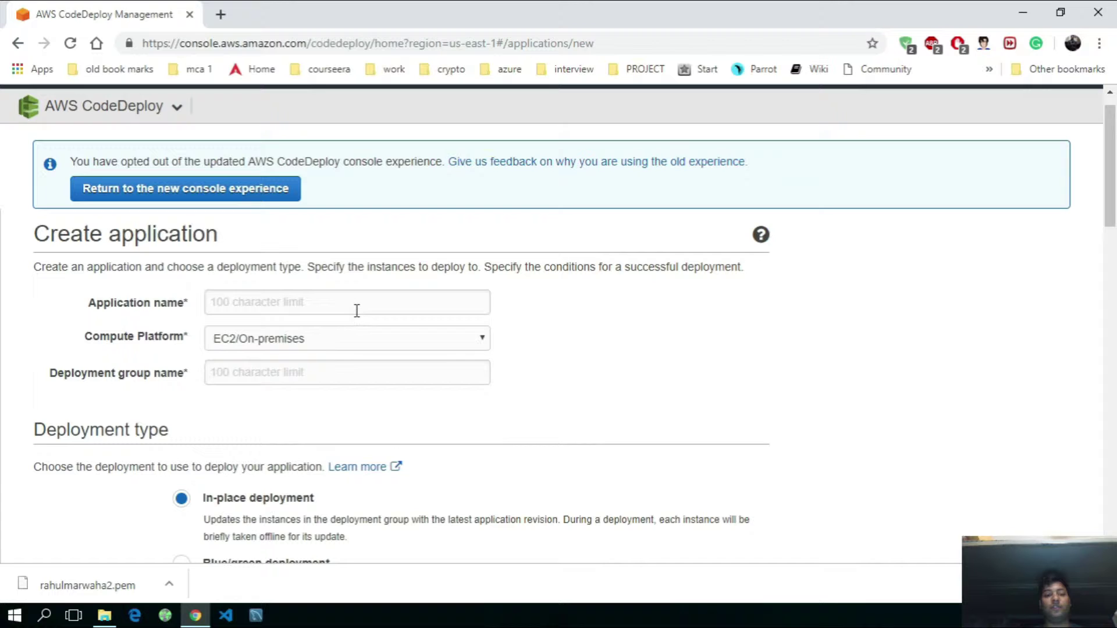
# Examine the Compute Platform choices and the in-place and blue/green deployment types.
pyautogui.click(349, 341)
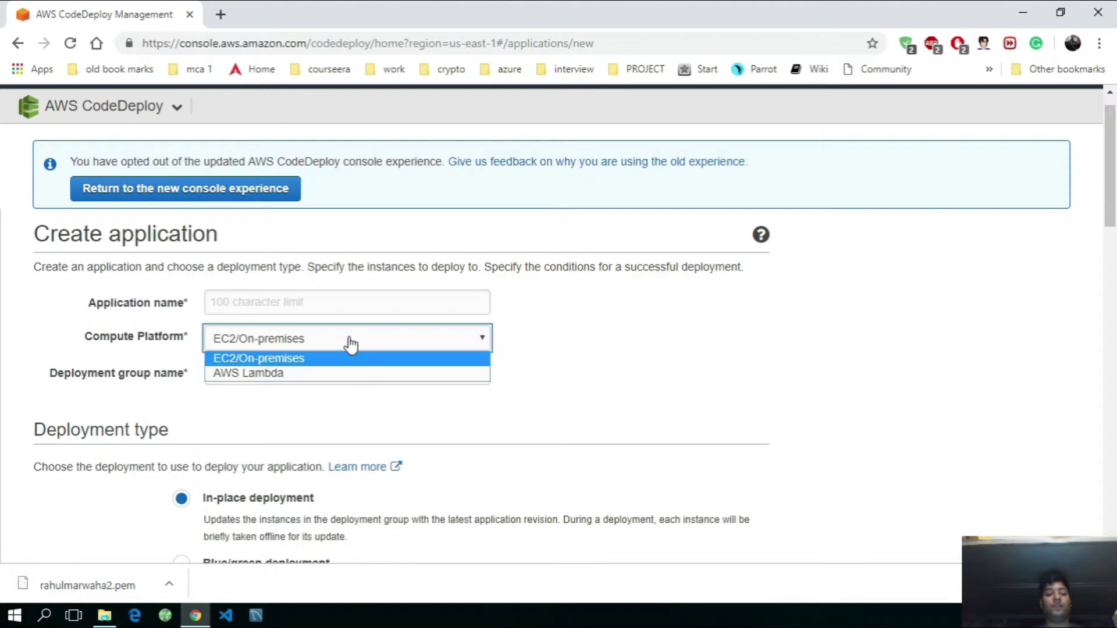
pyautogui.click(333, 442)
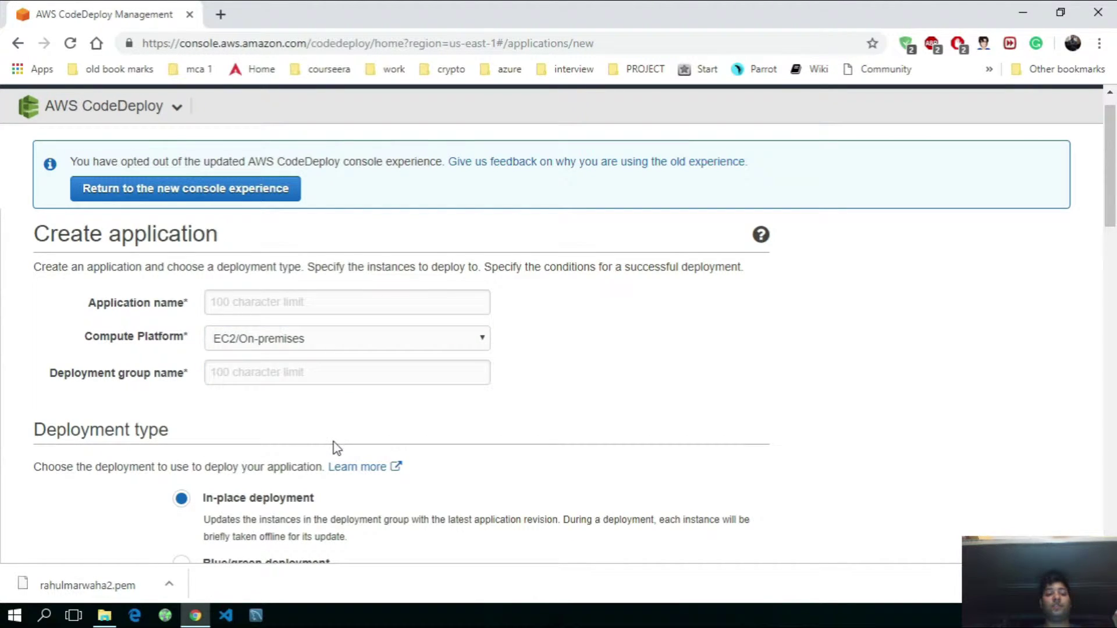
pyautogui.scroll(-3, 327, 400)
pyautogui.scroll(-3, 326, 399)
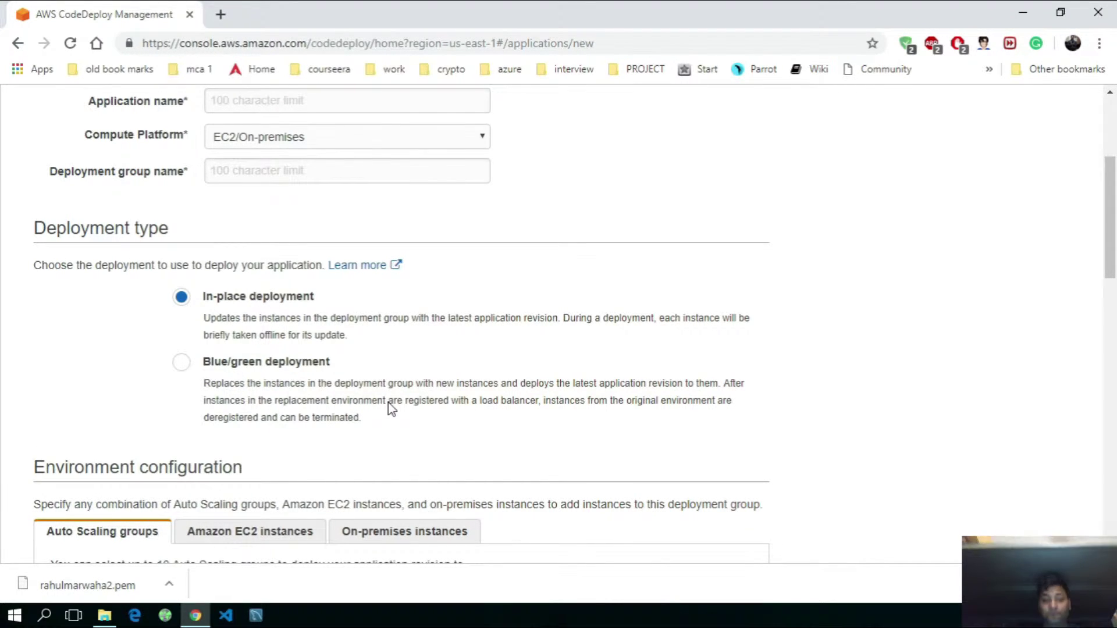
pyautogui.scroll(-2, 392, 410)
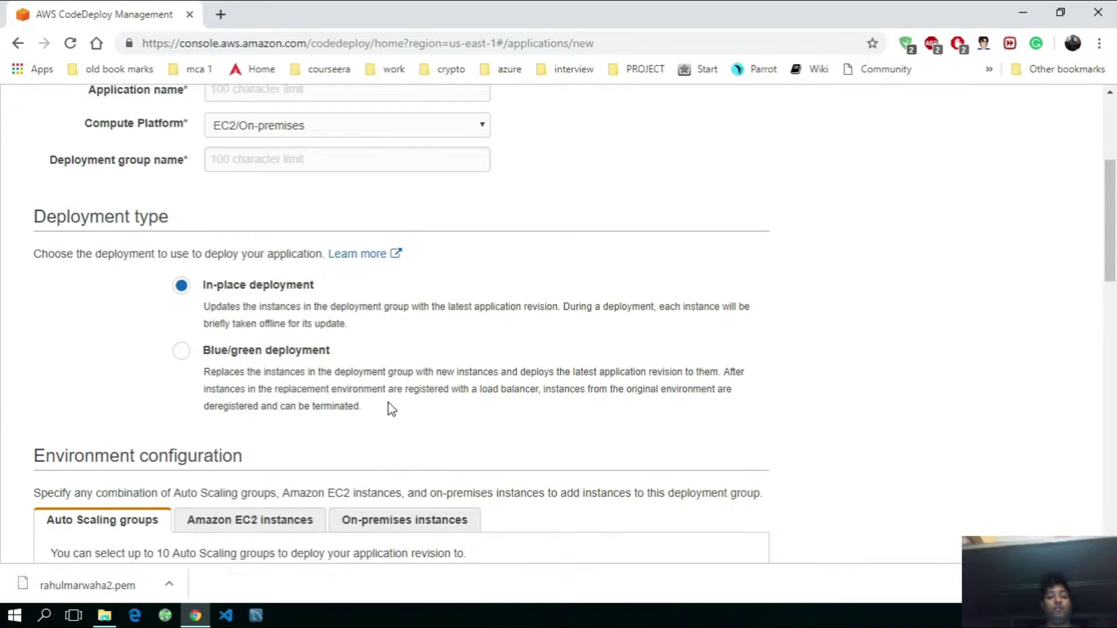
# Review the environment configuration options for Auto Scaling groups, Amazon EC2 instances and on-premises instances.
pyautogui.scroll(-3, 390, 408)
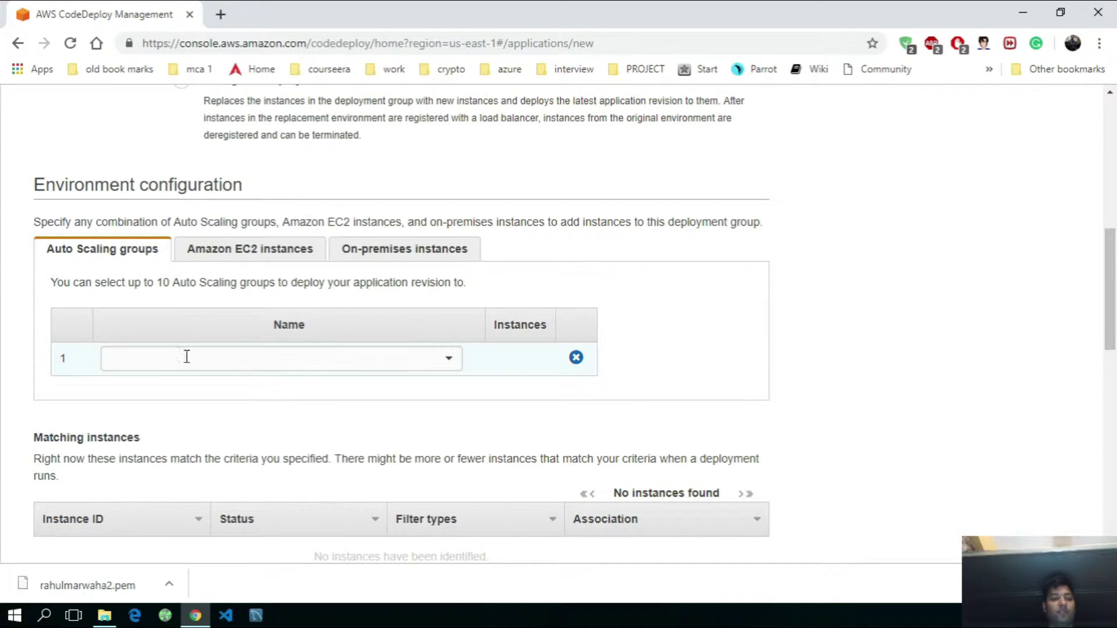
pyautogui.click(198, 248)
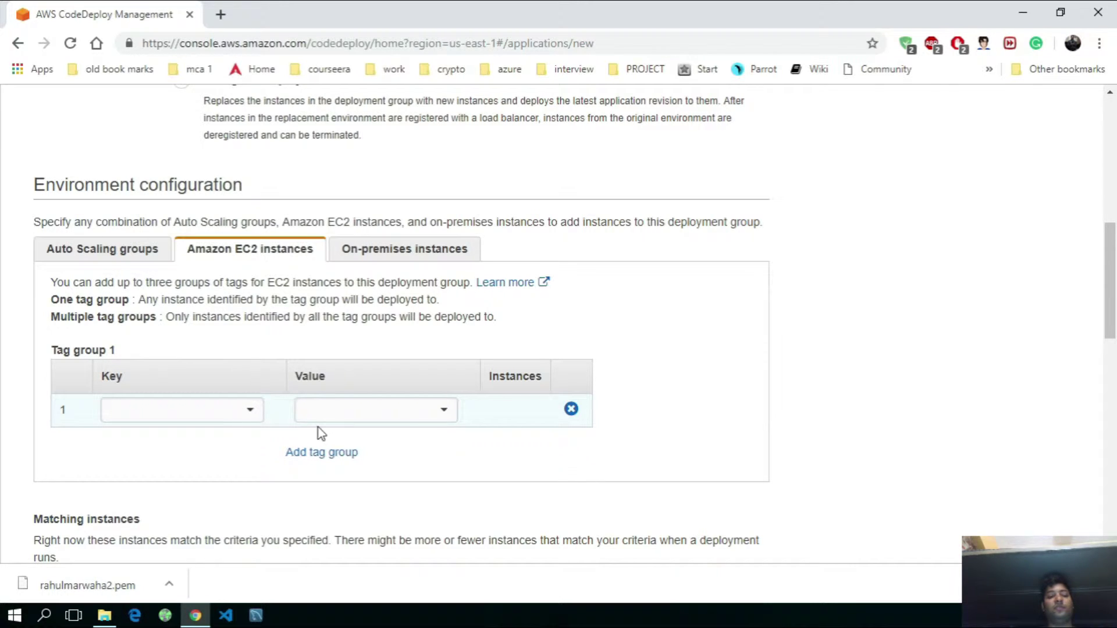
pyautogui.click(401, 255)
# Review the matching instances and load balancer sections and the available default deployment configurations.
pyautogui.scroll(-5, 340, 375)
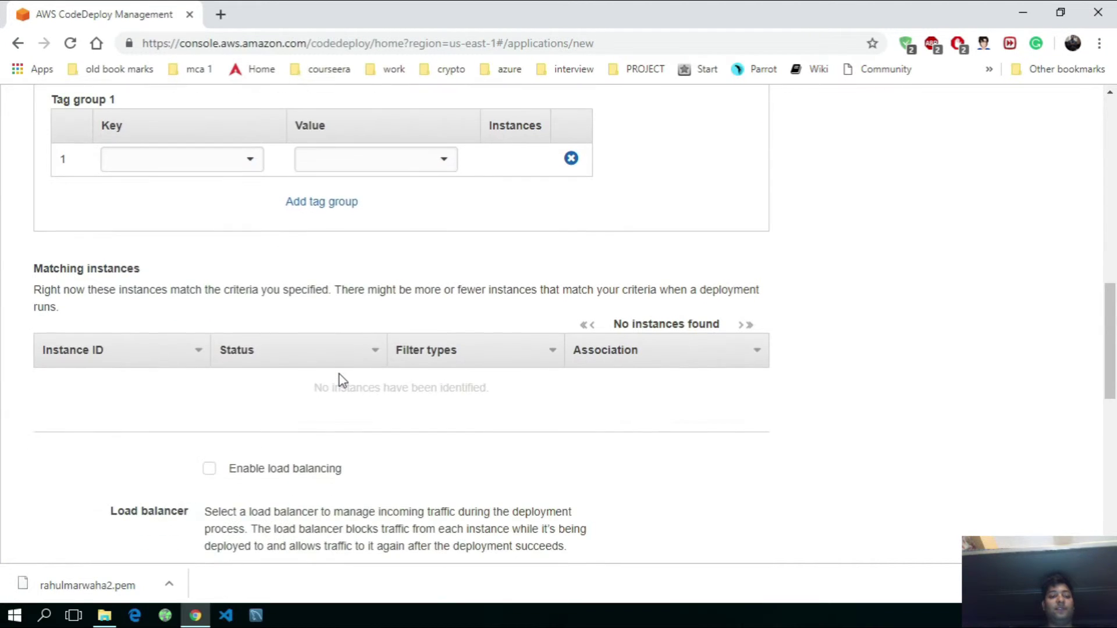
pyautogui.scroll(-2, 340, 375)
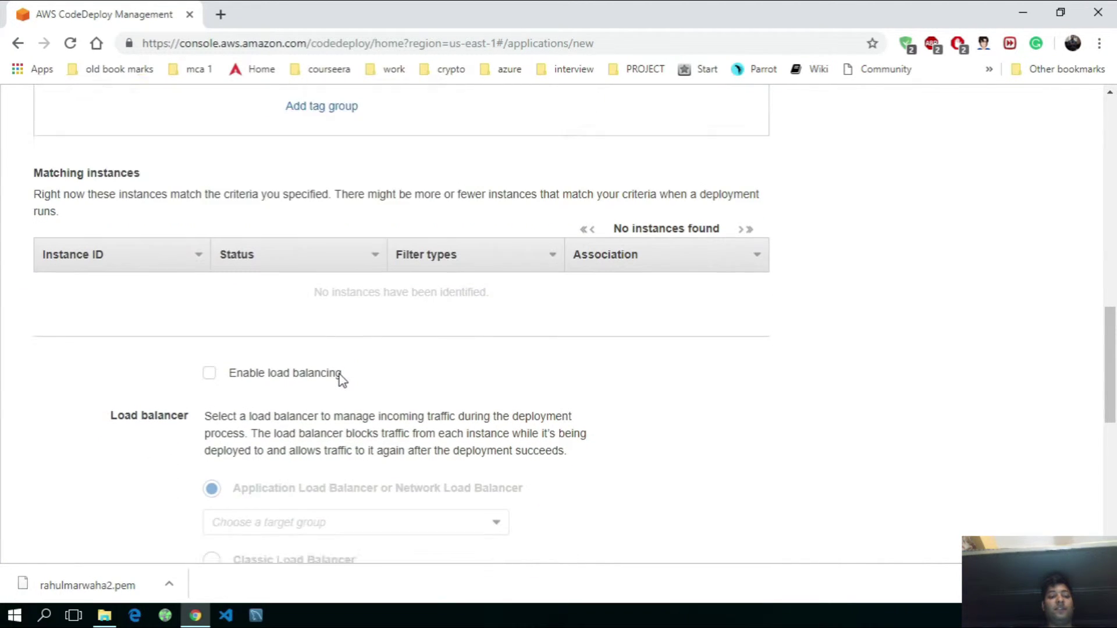
pyautogui.scroll(-7, 287, 361)
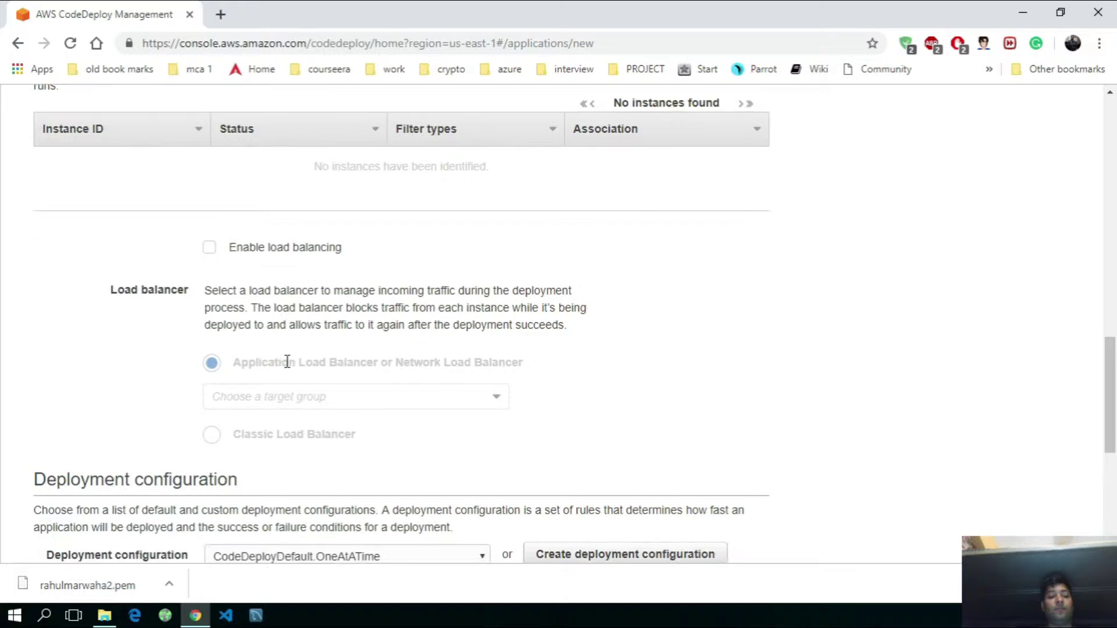
pyautogui.scroll(2, 288, 361)
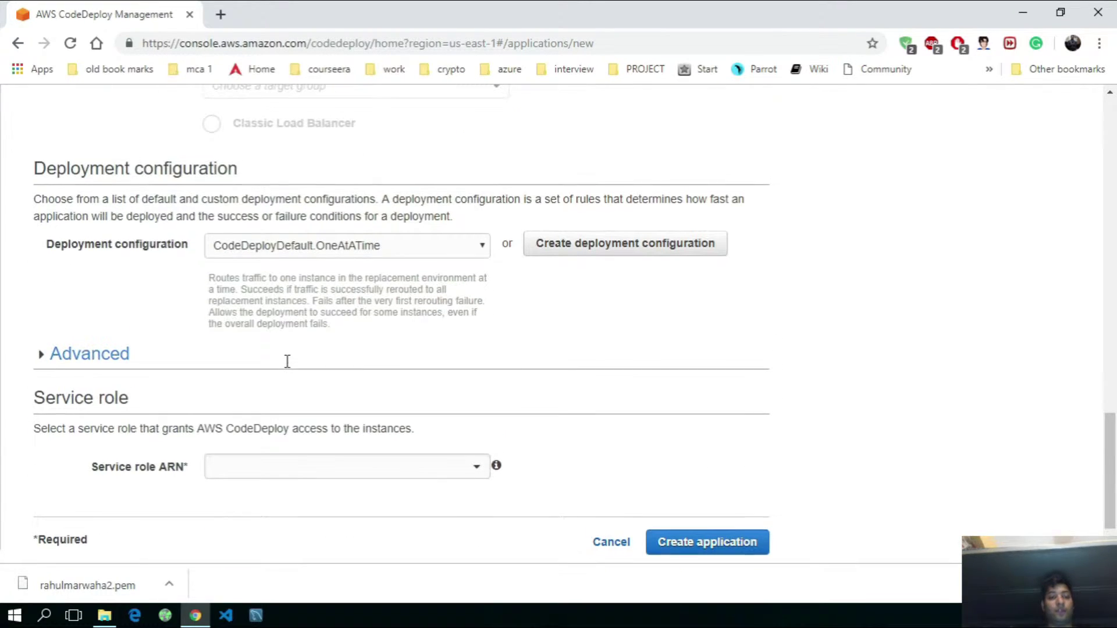
pyautogui.click(426, 257)
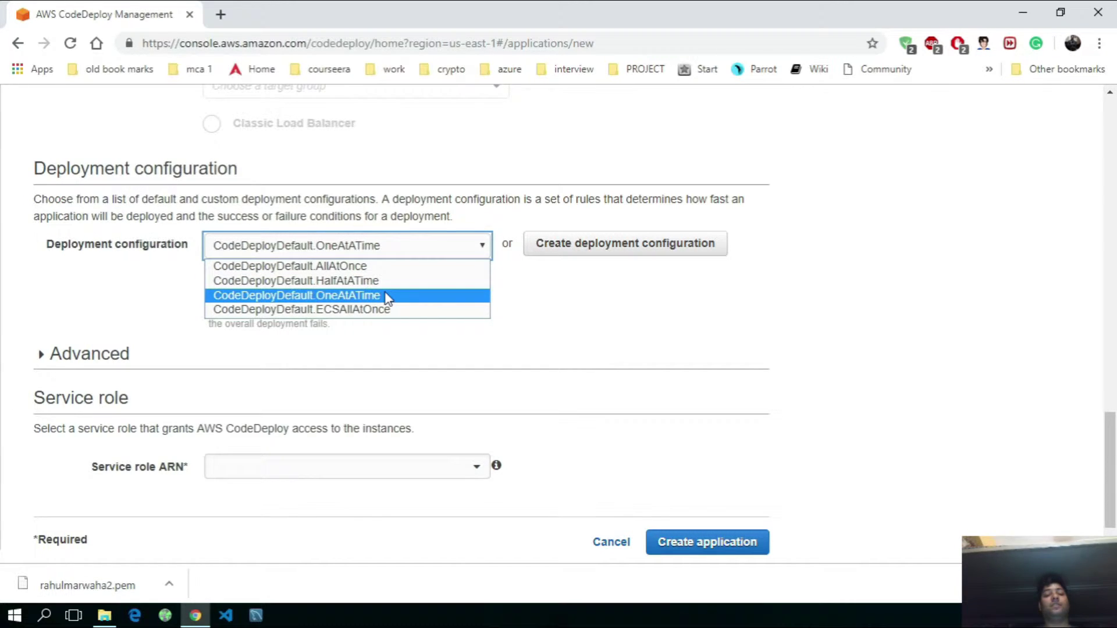
pyautogui.click(560, 325)
# Expand the Advanced settings and examine the Triggers, Alarms and Rollbacks sections down to the Service role.
pyautogui.scroll(-2, 560, 325)
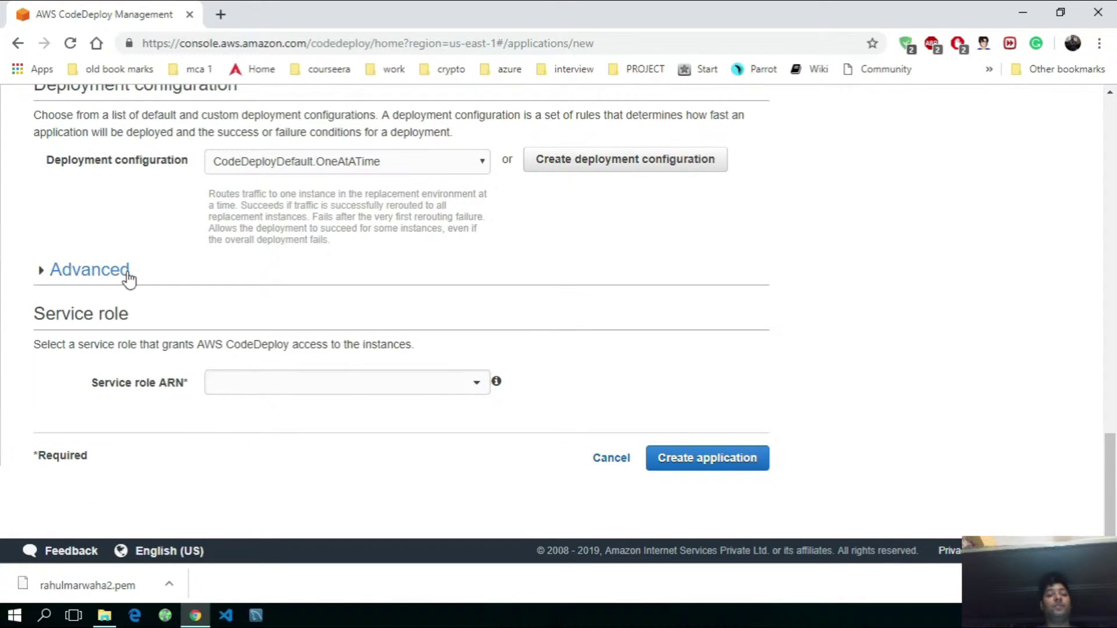
pyautogui.click(44, 272)
pyautogui.scroll(-3, 274, 338)
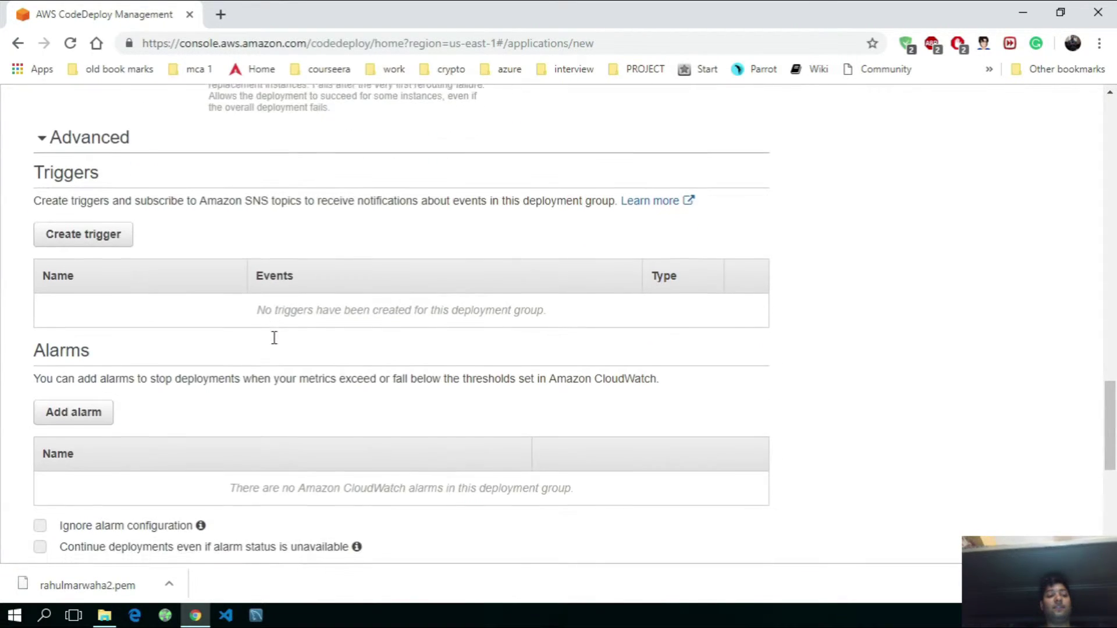
pyautogui.scroll(-2, 127, 313)
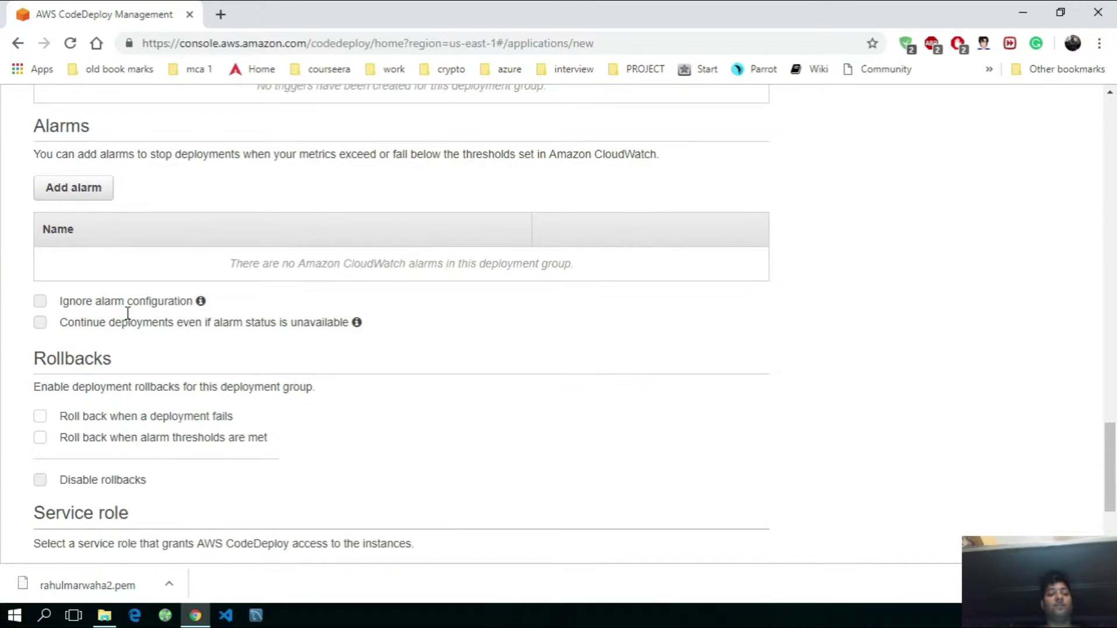
pyautogui.scroll(3, 127, 314)
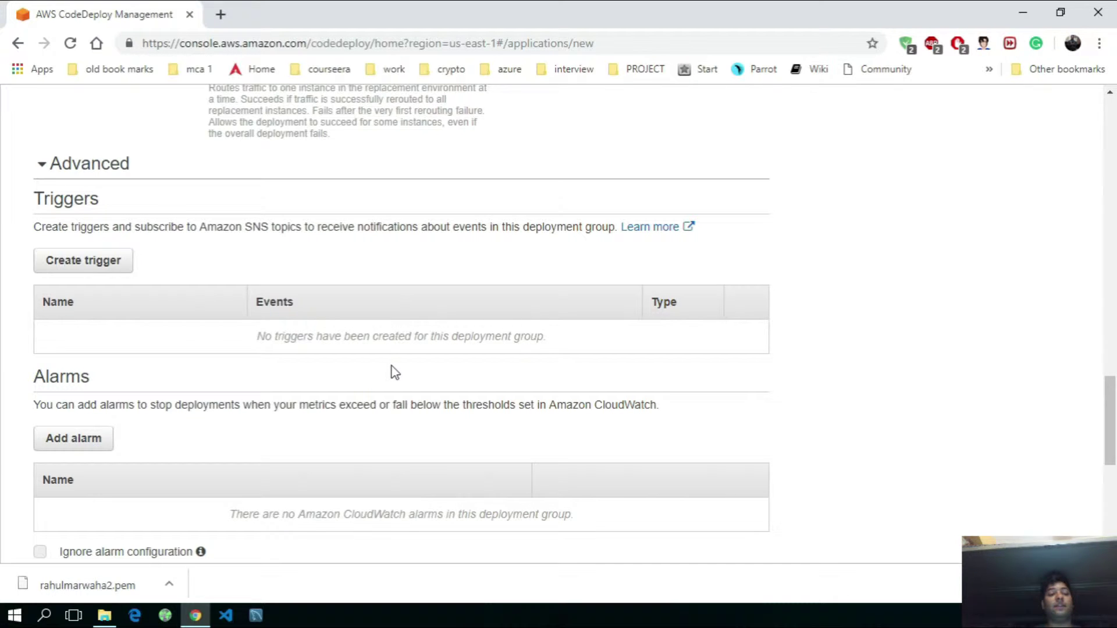
pyautogui.scroll(-3, 395, 372)
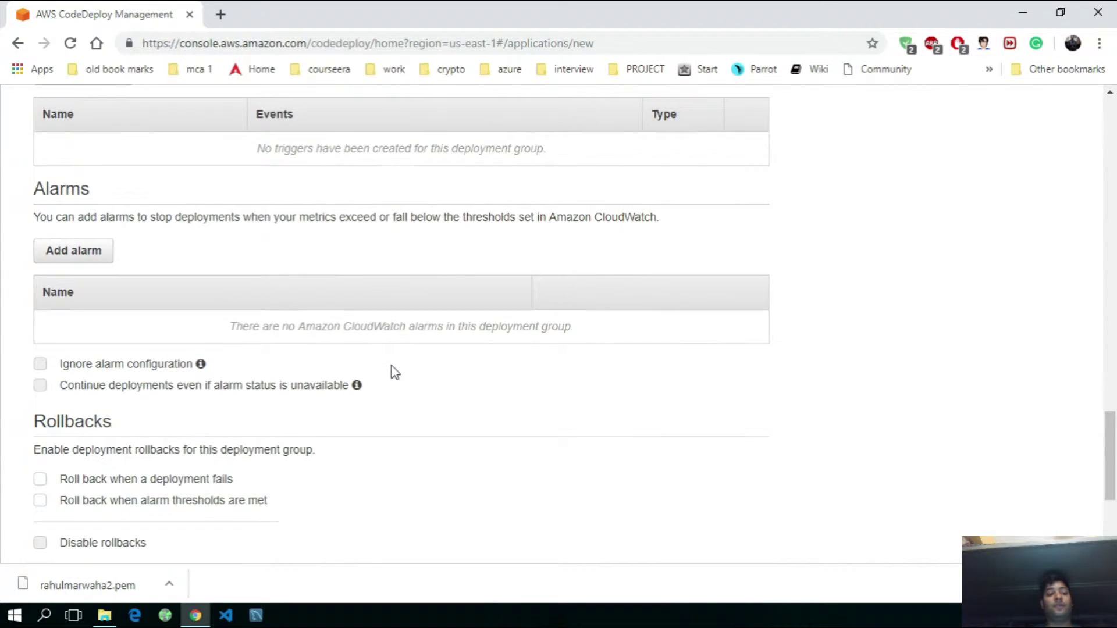
pyautogui.scroll(3, 396, 372)
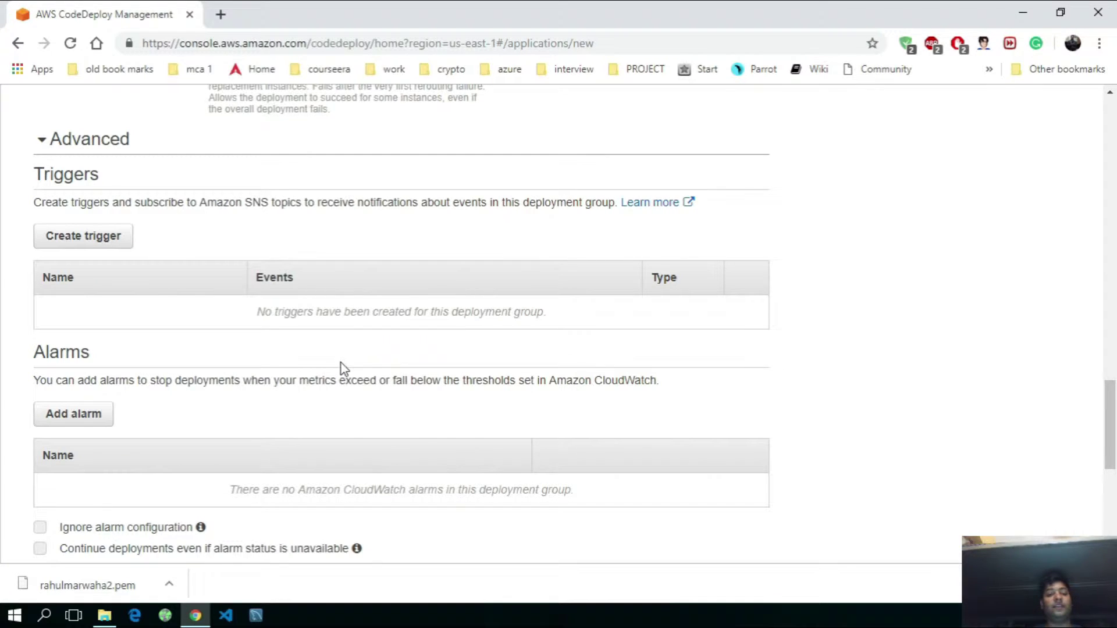
pyautogui.scroll(-2, 343, 368)
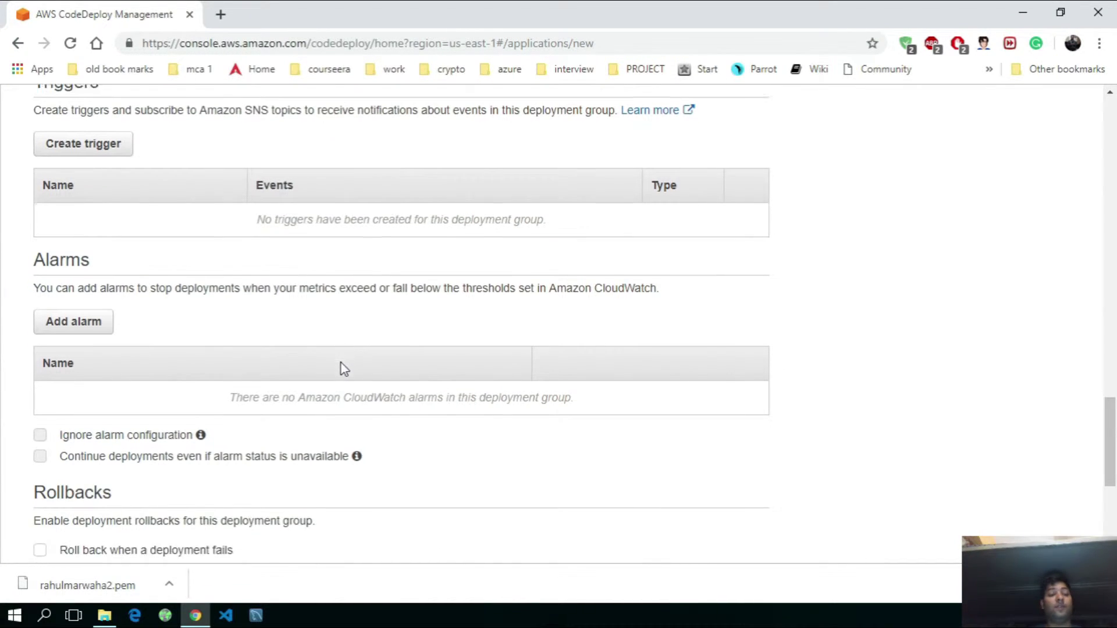
pyautogui.scroll(1, 341, 364)
pyautogui.scroll(-1, 341, 363)
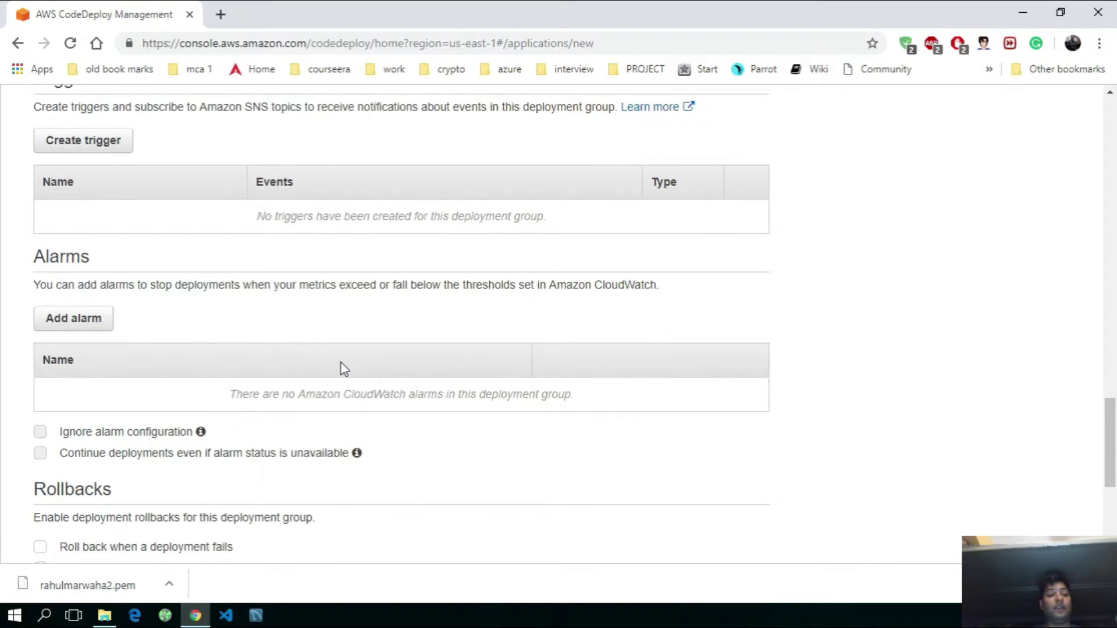
pyautogui.scroll(1, 341, 363)
pyautogui.scroll(-1, 341, 363)
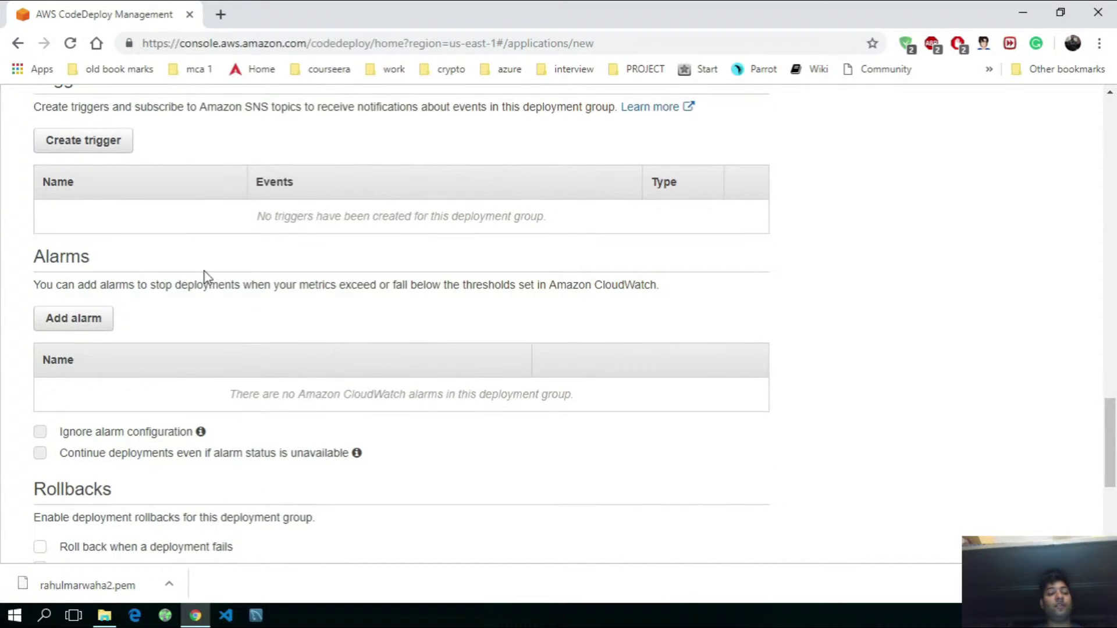
pyautogui.scroll(-4, 178, 365)
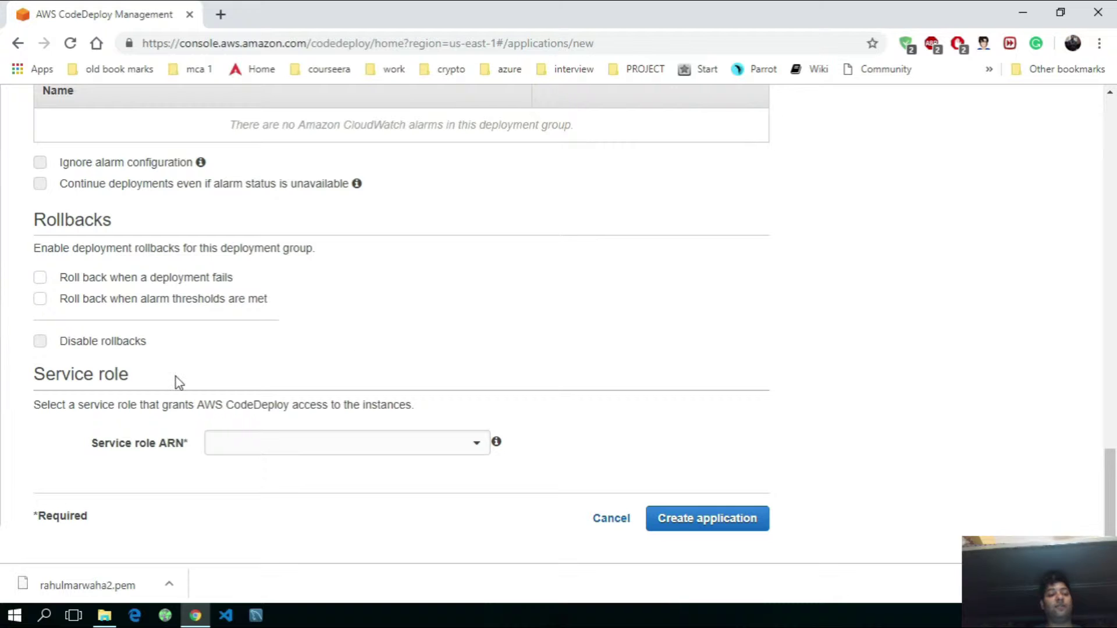
# Examine the IAM roles available for the Service role ARN, viewing their full names.
pyautogui.scroll(-1, 22, 459)
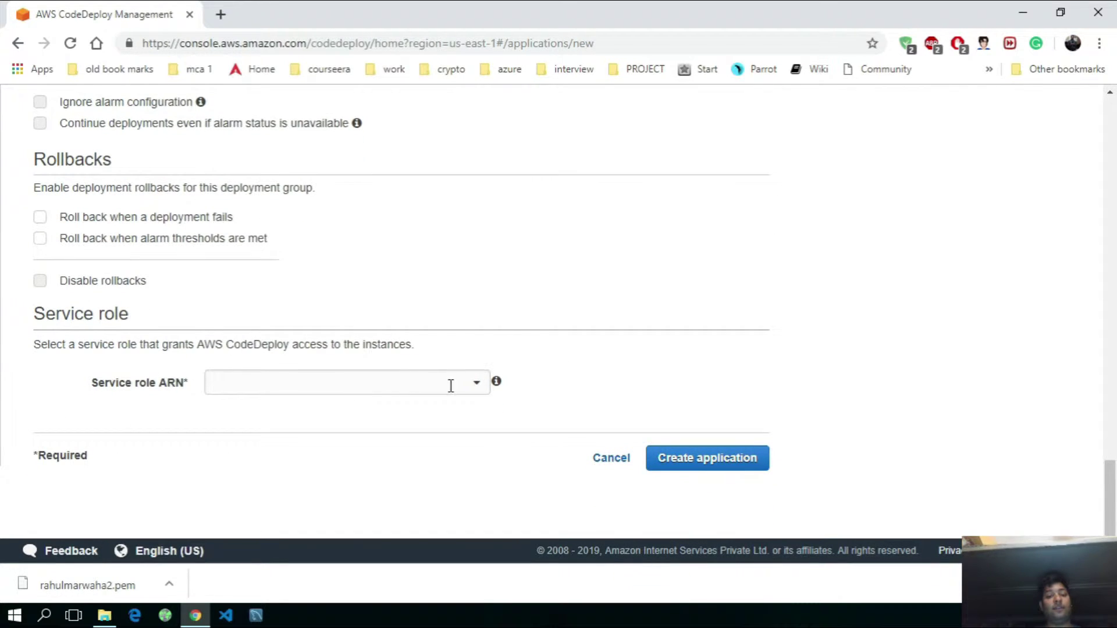
pyautogui.click(451, 386)
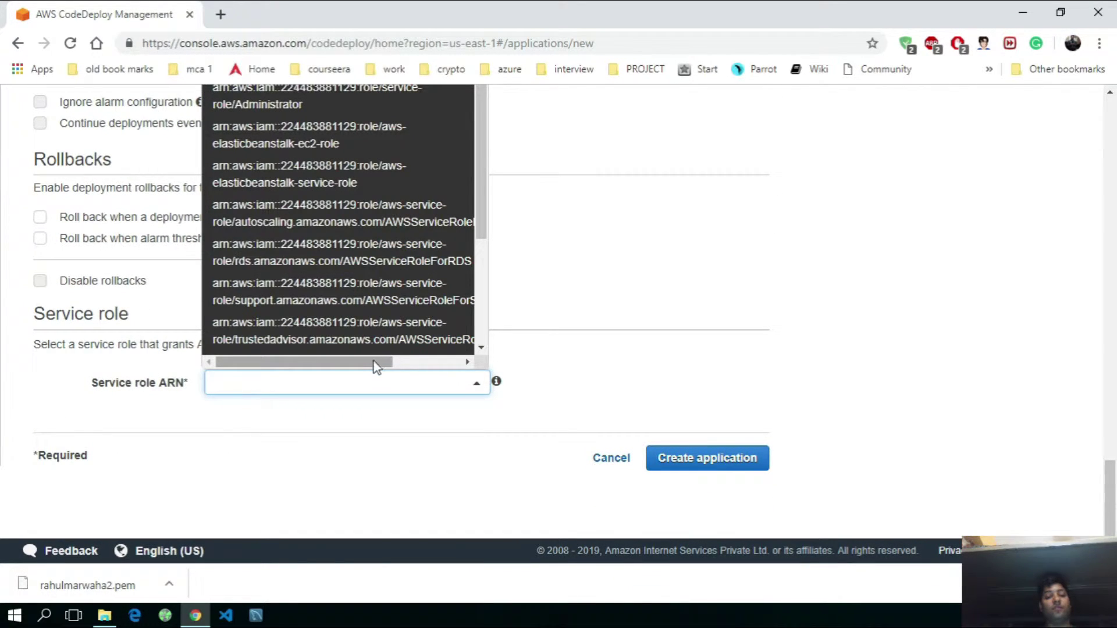
pyautogui.moveTo(375, 366); pyautogui.dragTo(457, 364)
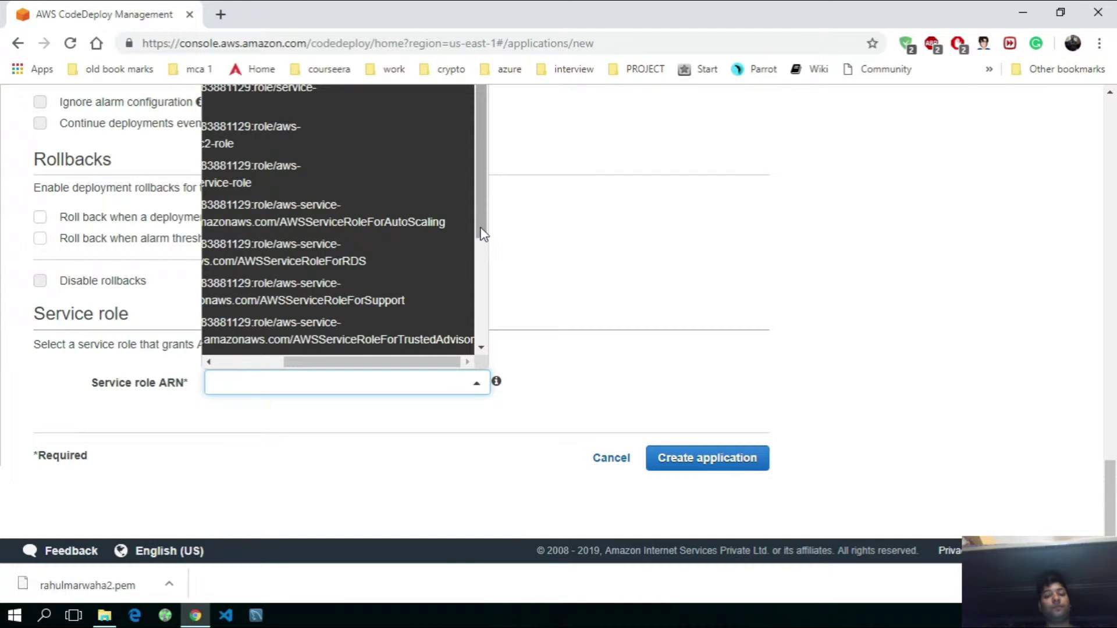
pyautogui.moveTo(483, 234)
pyautogui.mouseDown()
pyautogui.moveTo(481, 262)
pyautogui.moveTo(487, 242)
pyautogui.mouseUp()
pyautogui.moveTo(369, 365); pyautogui.dragTo(419, 370)
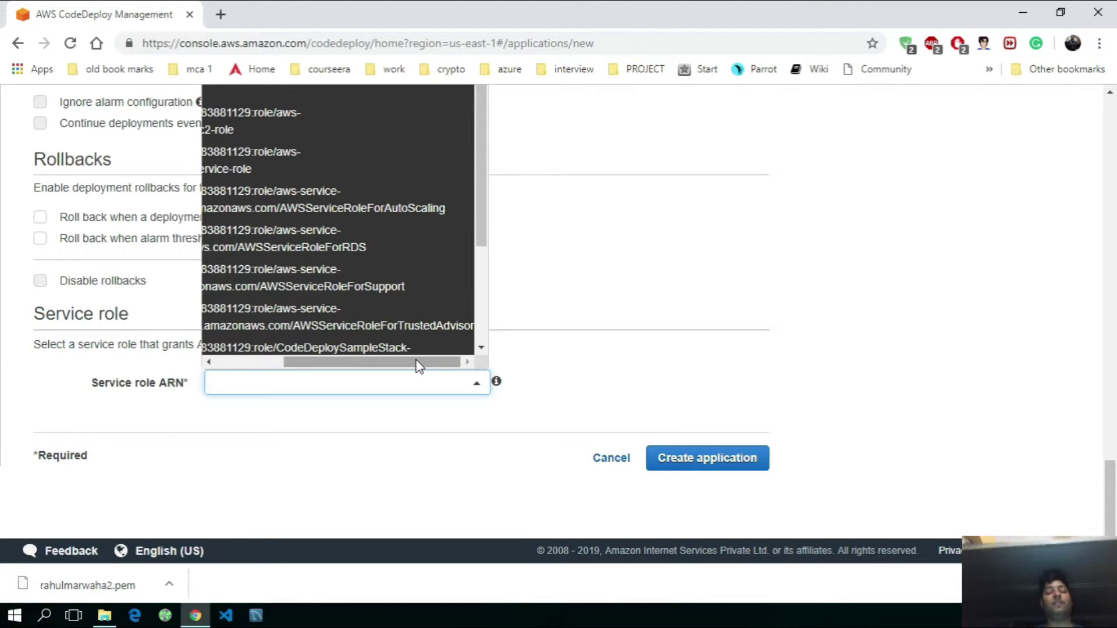
pyautogui.moveTo(419, 365); pyautogui.dragTo(335, 364)
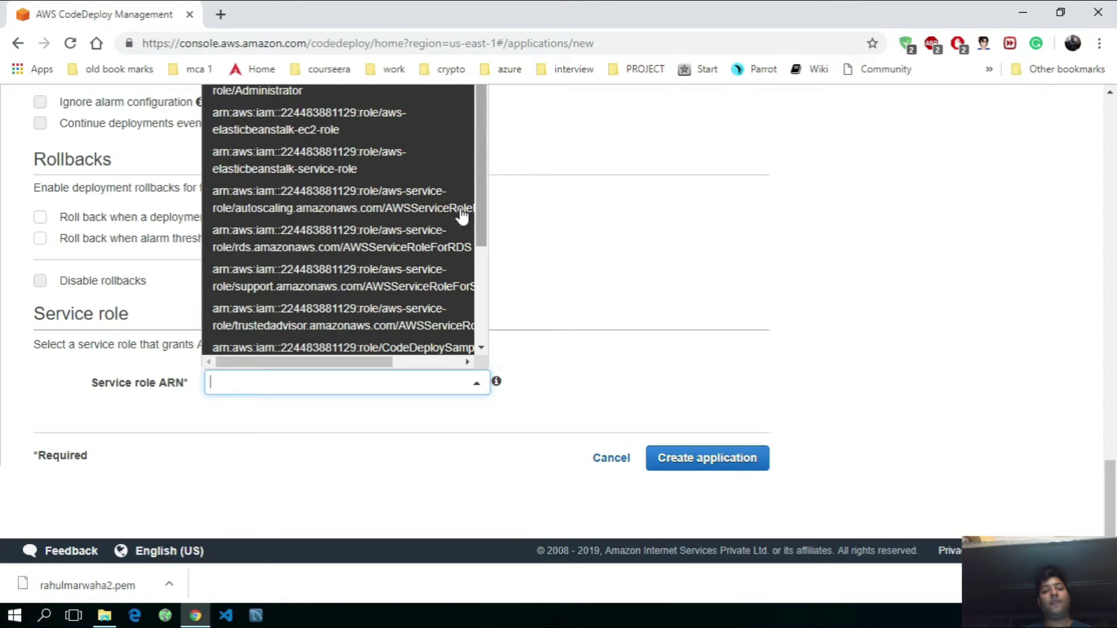
pyautogui.moveTo(375, 370); pyautogui.dragTo(439, 368)
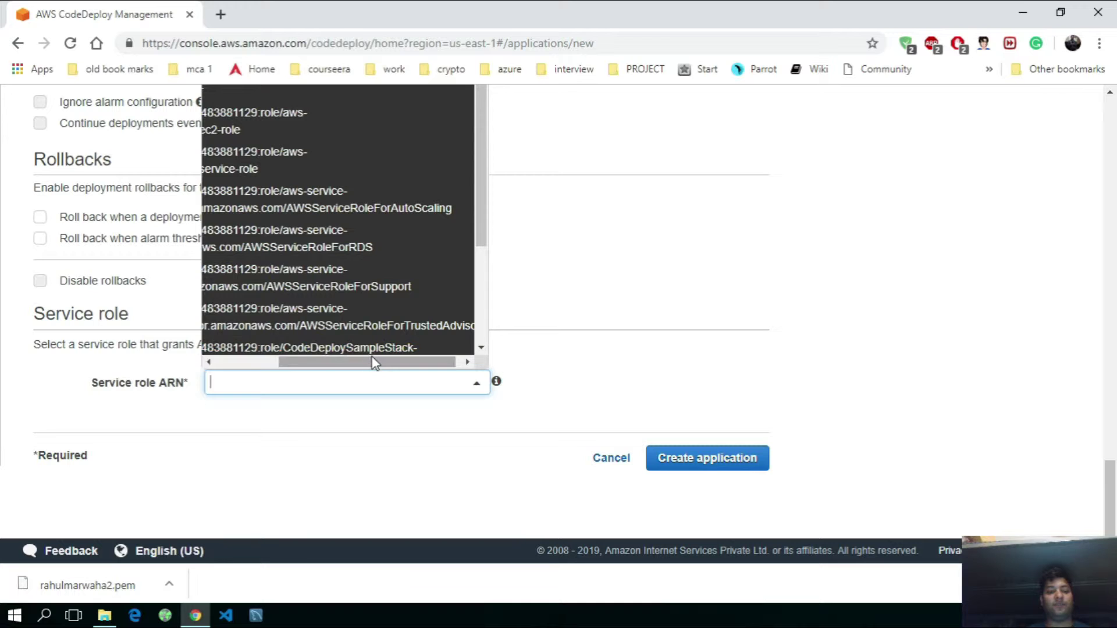
pyautogui.moveTo(373, 361); pyautogui.dragTo(338, 368)
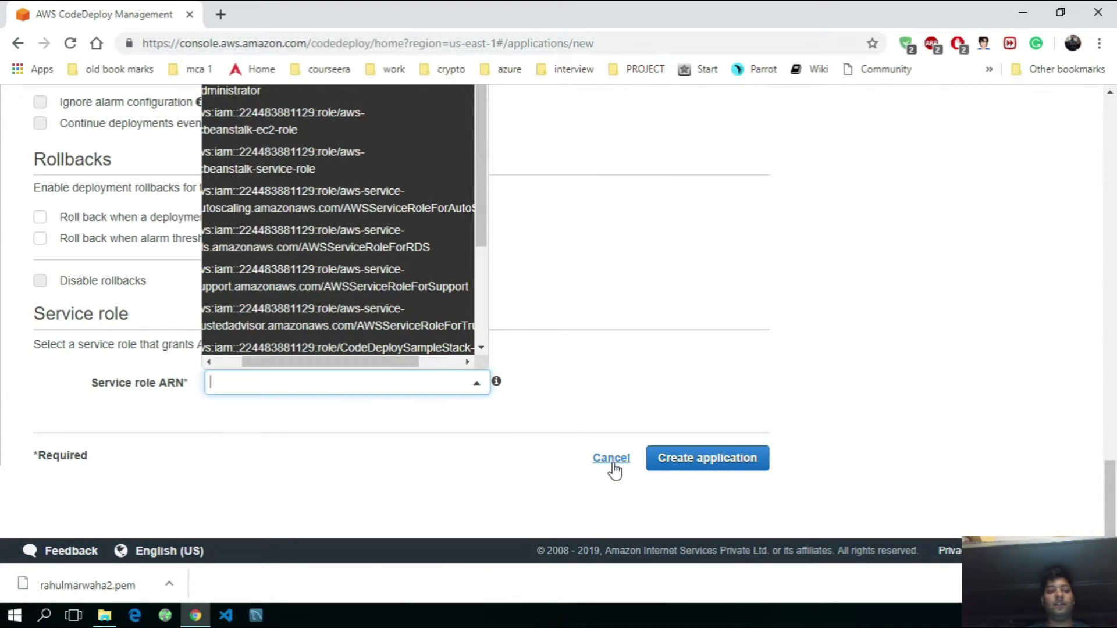
# Cancel creating the custom application and start the getting-started wizard with the Sample deployment option.
pyautogui.scroll(20, 614, 471)
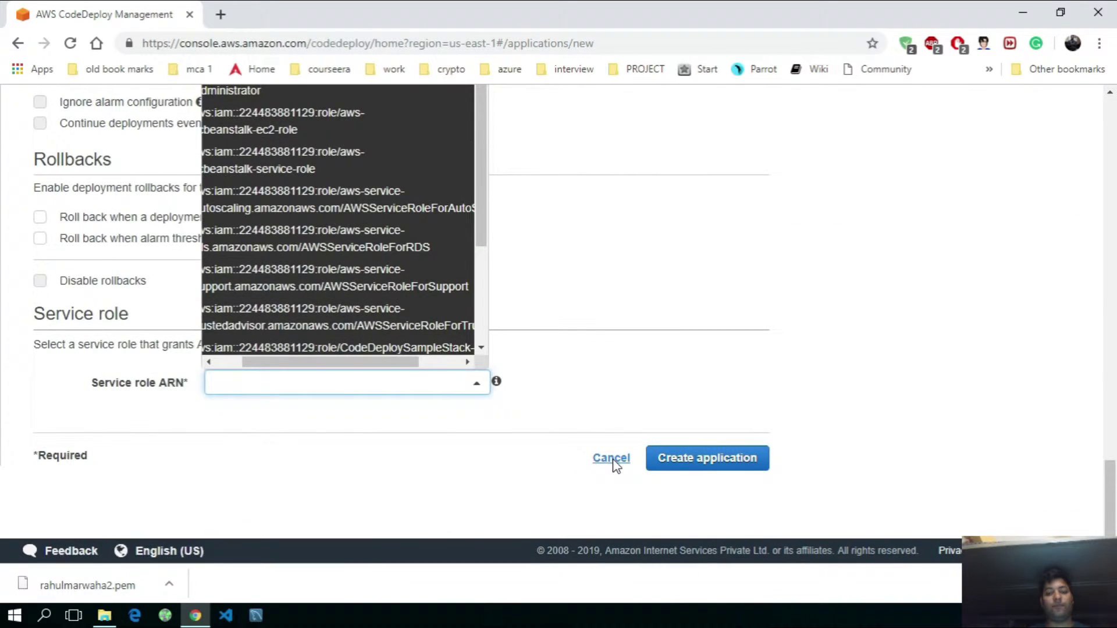
pyautogui.click(612, 458)
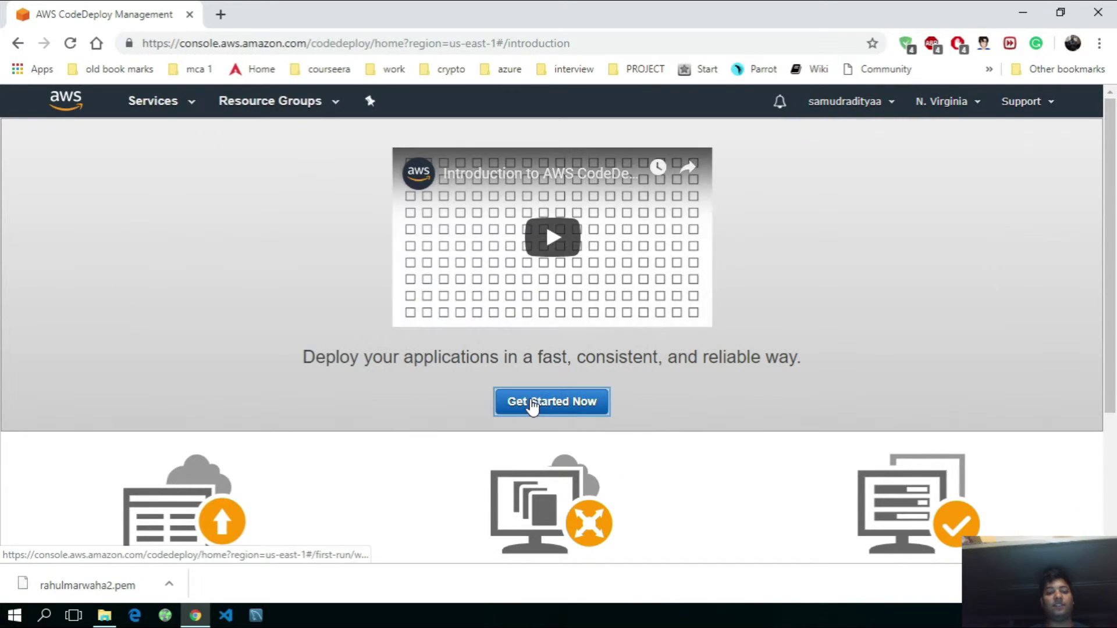
pyautogui.click(533, 408)
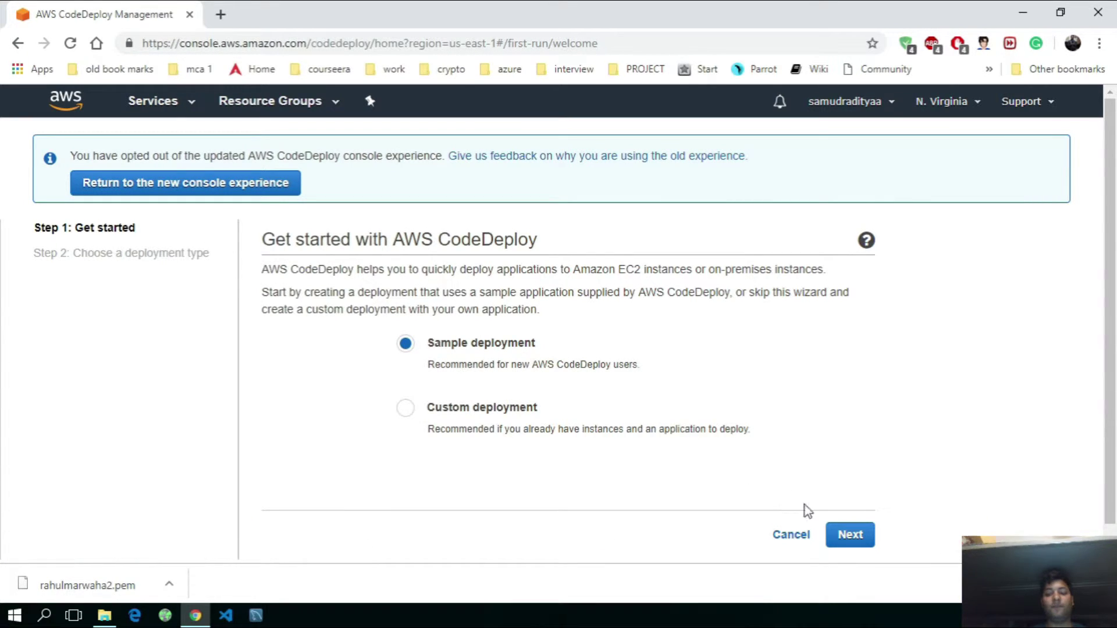
pyautogui.click(853, 543)
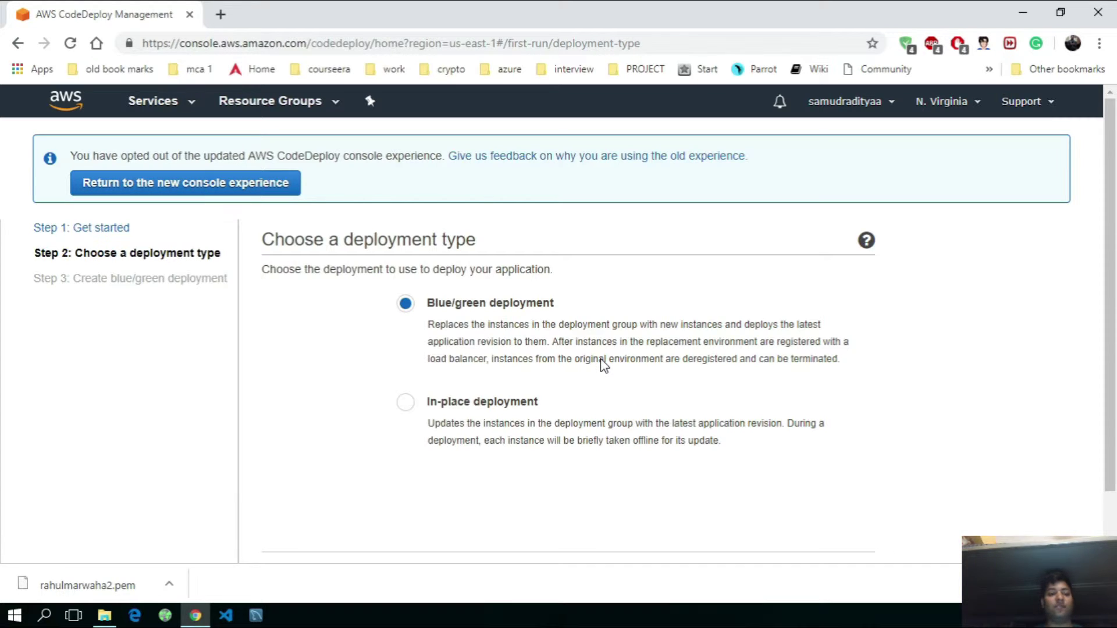
# Continue with the Blue/green deployment type and review the names and key pair required for its environment.
pyautogui.scroll(-1, 604, 366)
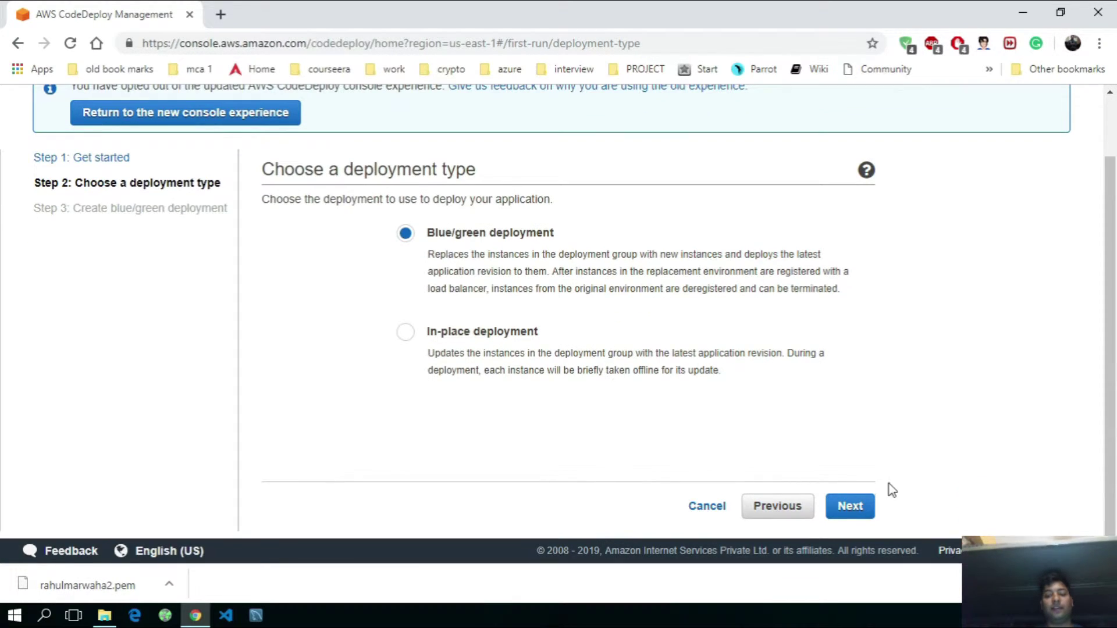
pyautogui.click(851, 507)
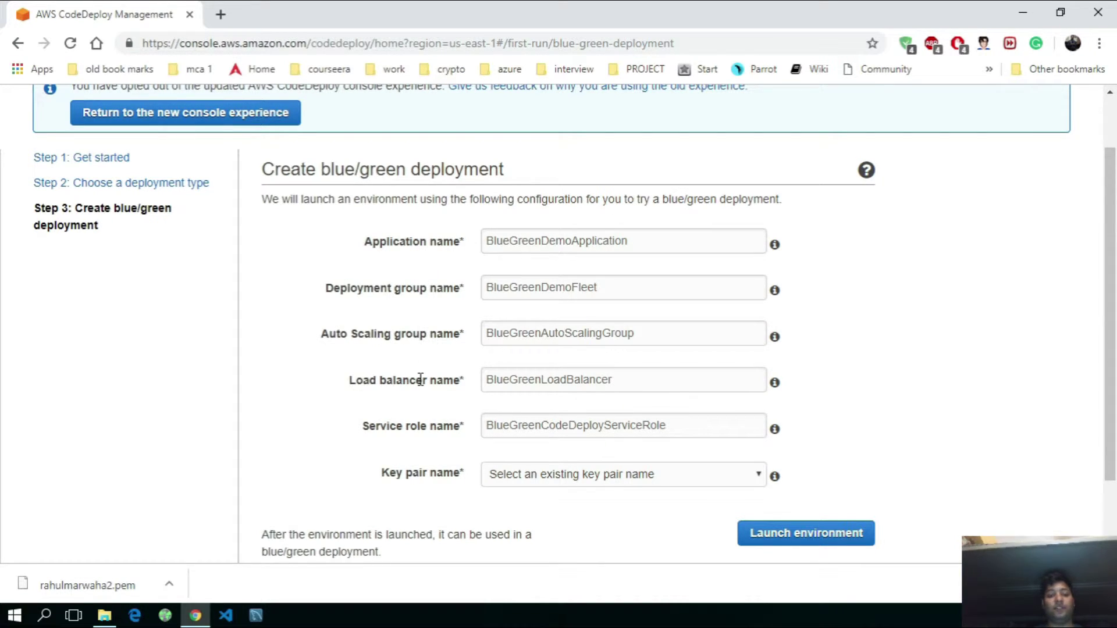
pyautogui.scroll(-2, 426, 375)
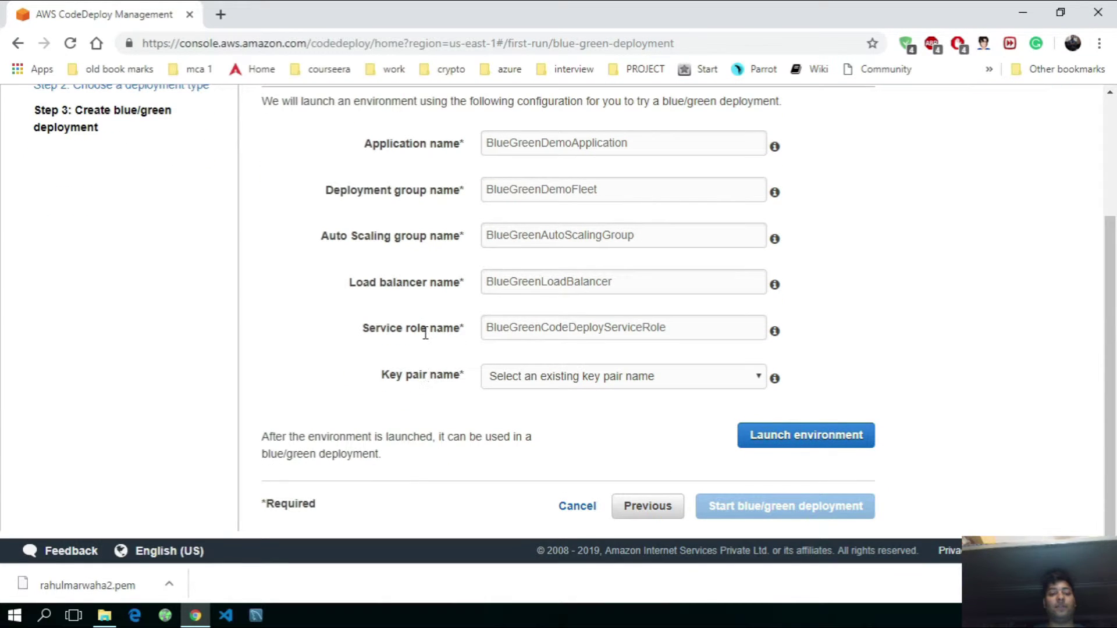
# Return to the deployment type choice, choose In-place deployment and continue to the instance configuration.
pyautogui.click(646, 511)
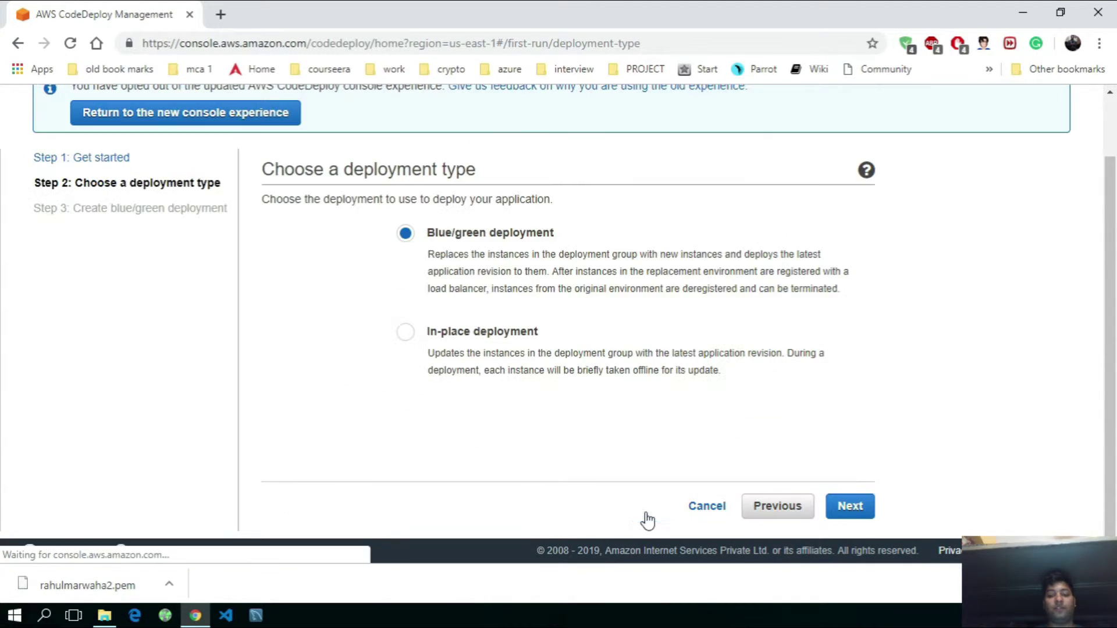
pyautogui.click(407, 335)
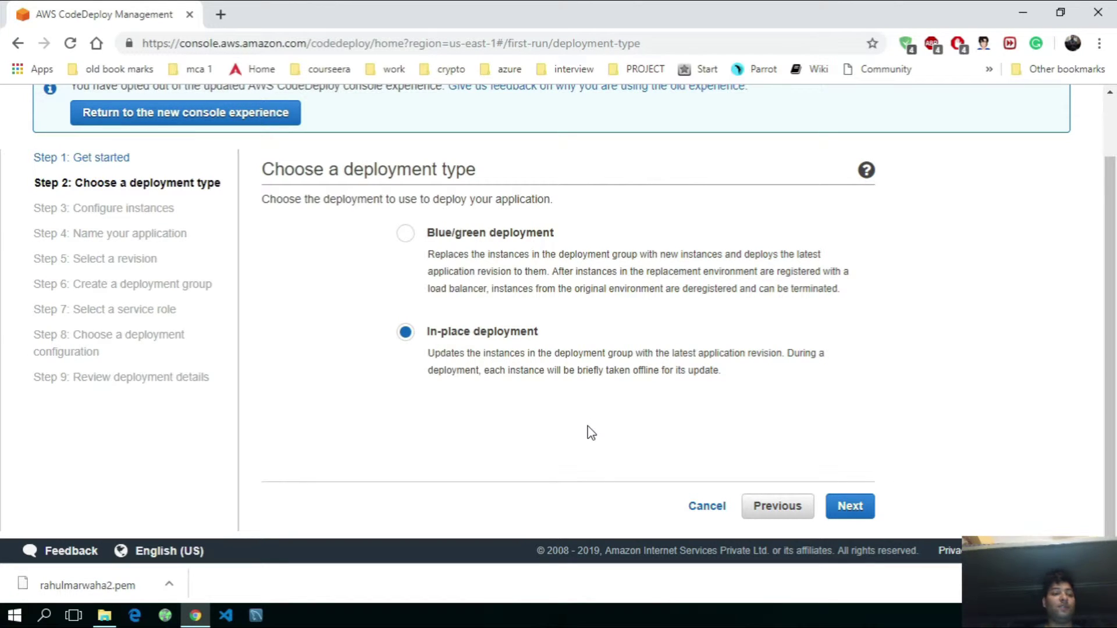
pyautogui.click(849, 507)
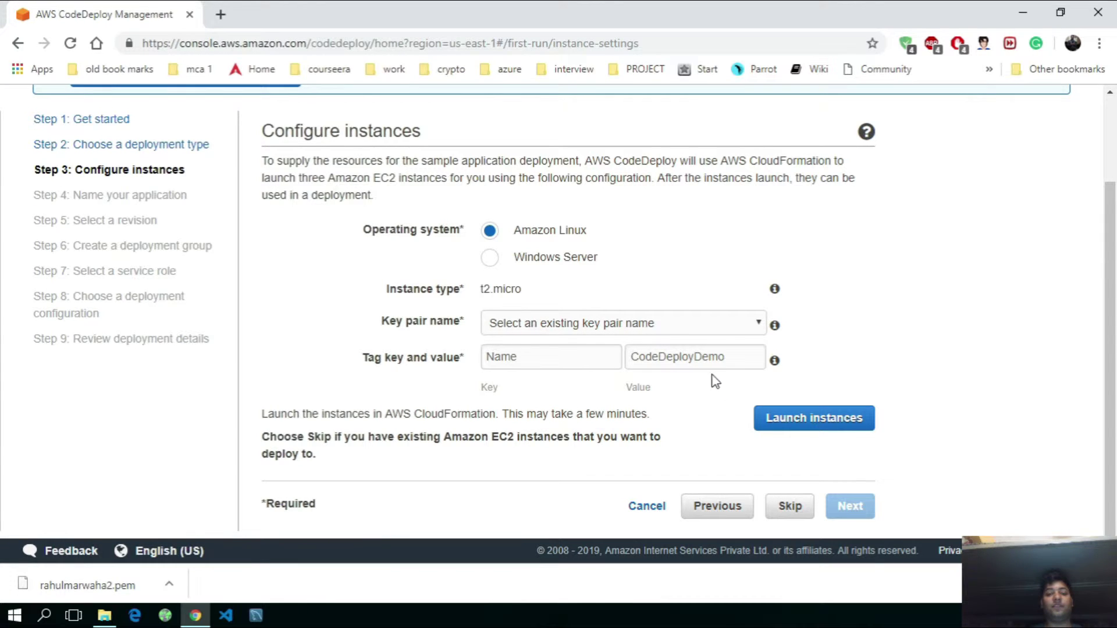
# Assign the existing key pair whose name ends in 2 and launch the Amazon Linux sample instances tagged CodeDeployDemo.
pyautogui.click(668, 327)
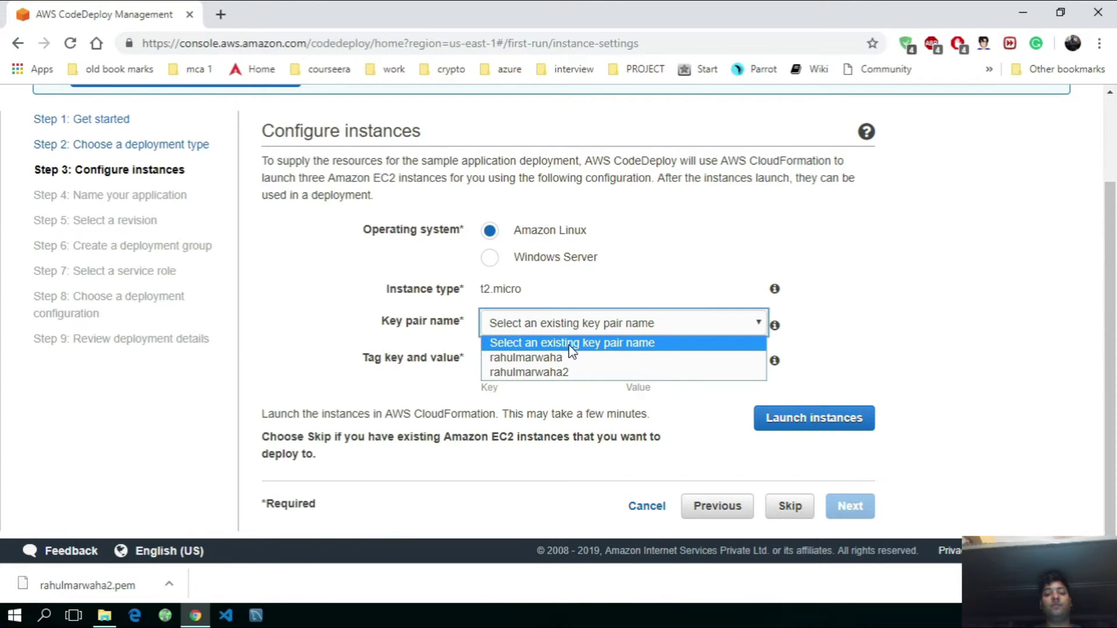
pyautogui.click(548, 373)
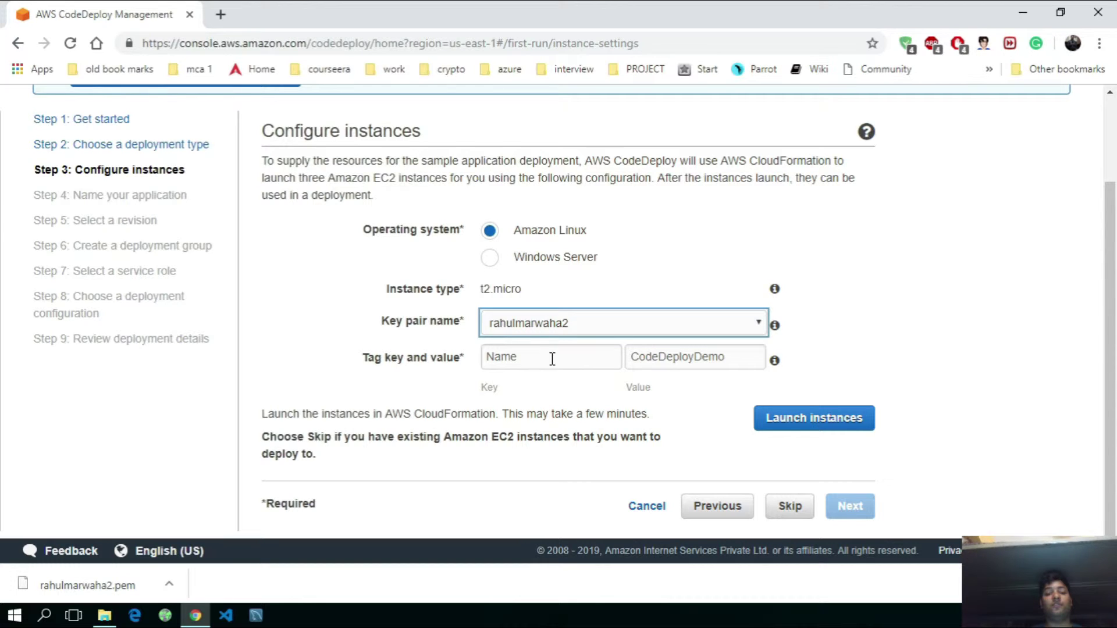
pyautogui.moveTo(776, 363)
pyautogui.click(797, 419)
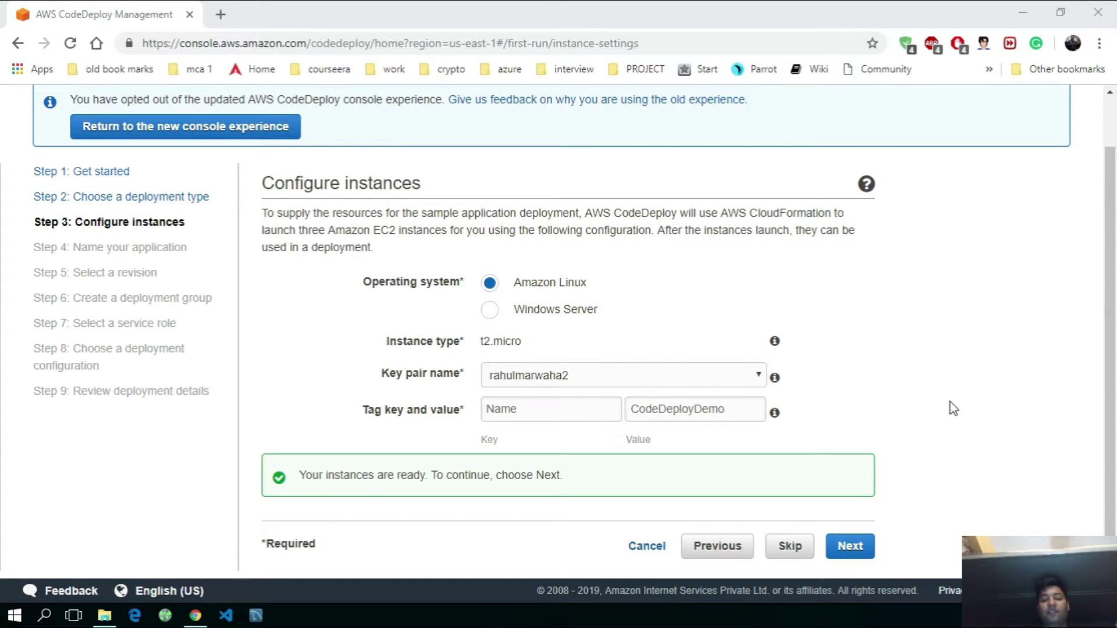
# Proceed to naming the application and accept DemoApplication as the application name.
pyautogui.click(850, 550)
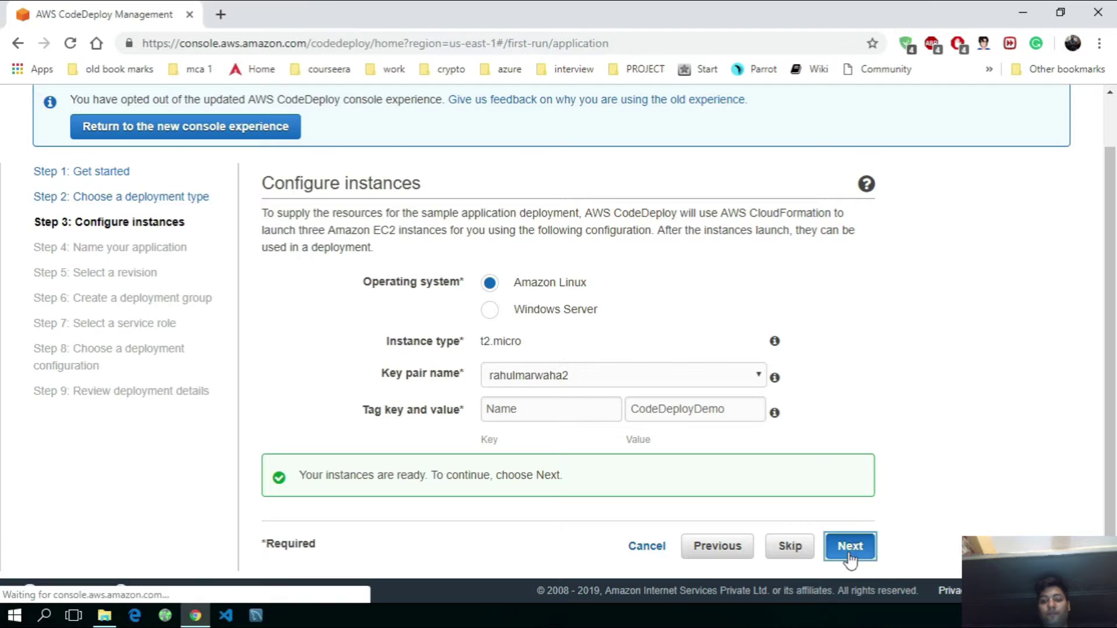
pyautogui.click(559, 324)
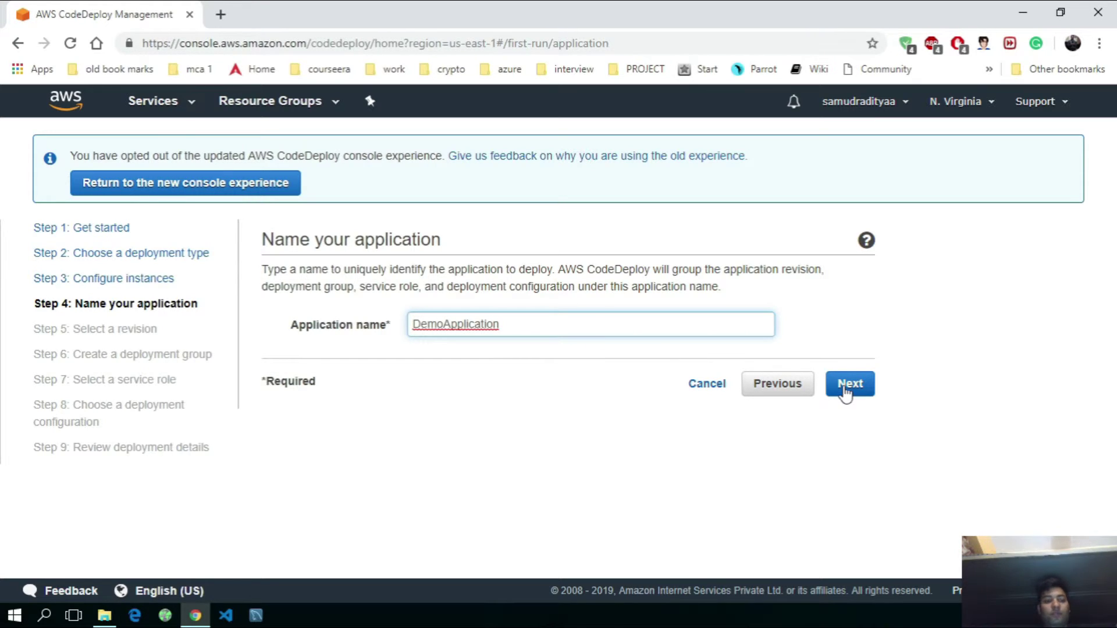
pyautogui.click(849, 384)
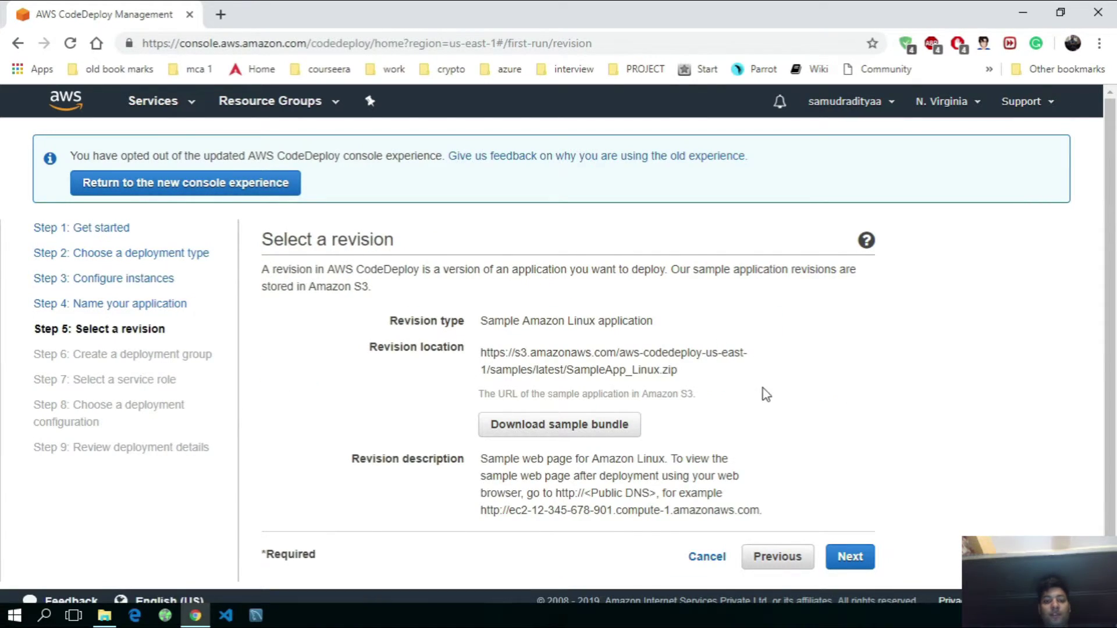
# Accept the sample Amazon Linux revision and the DemoFleet deployment group with the Name tag CodeDeployDemo.
pyautogui.scroll(-1, 788, 410)
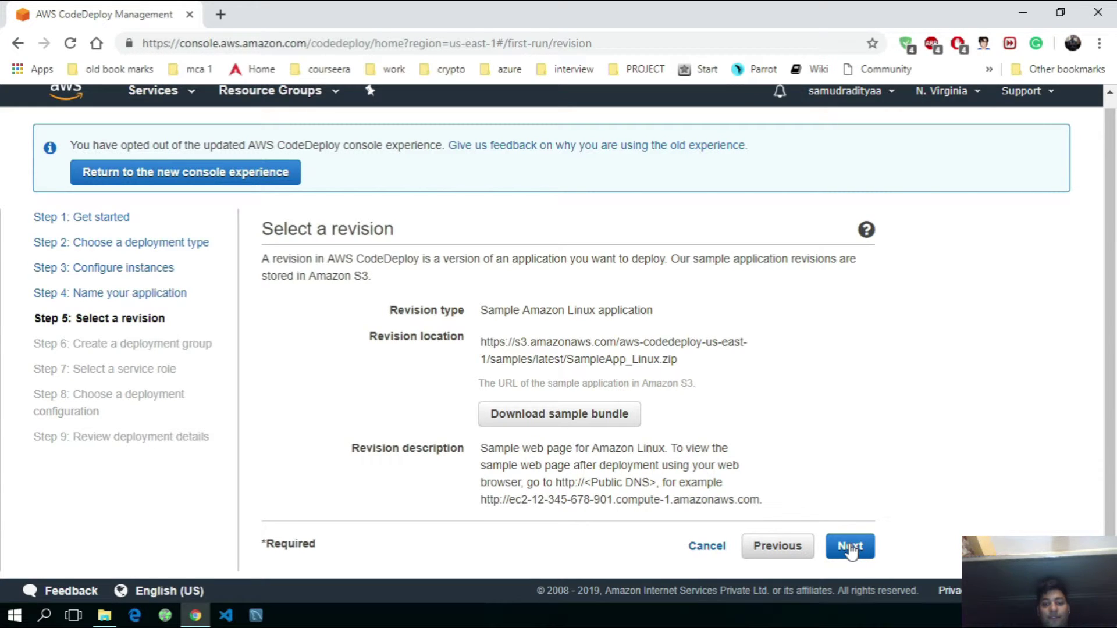
pyautogui.click(850, 547)
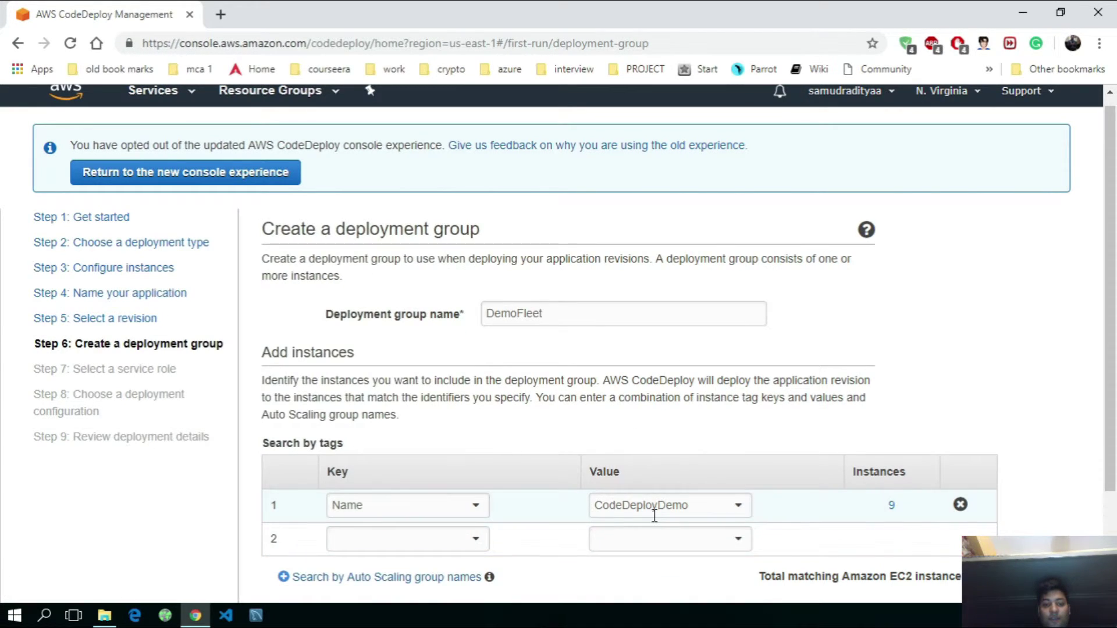
pyautogui.scroll(-3, 492, 462)
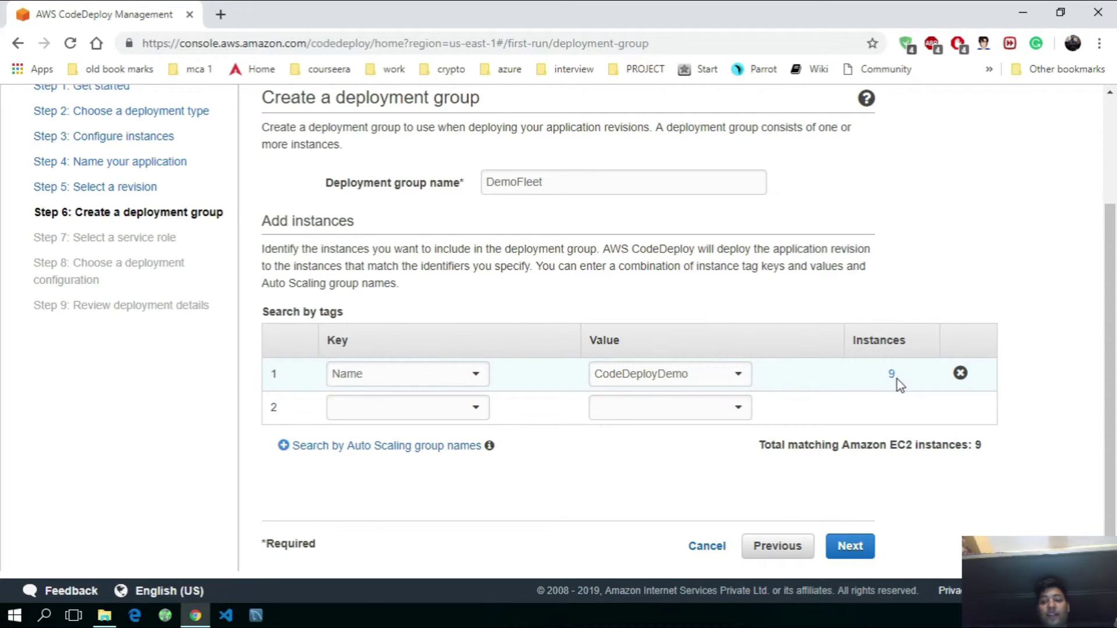
pyautogui.click(853, 551)
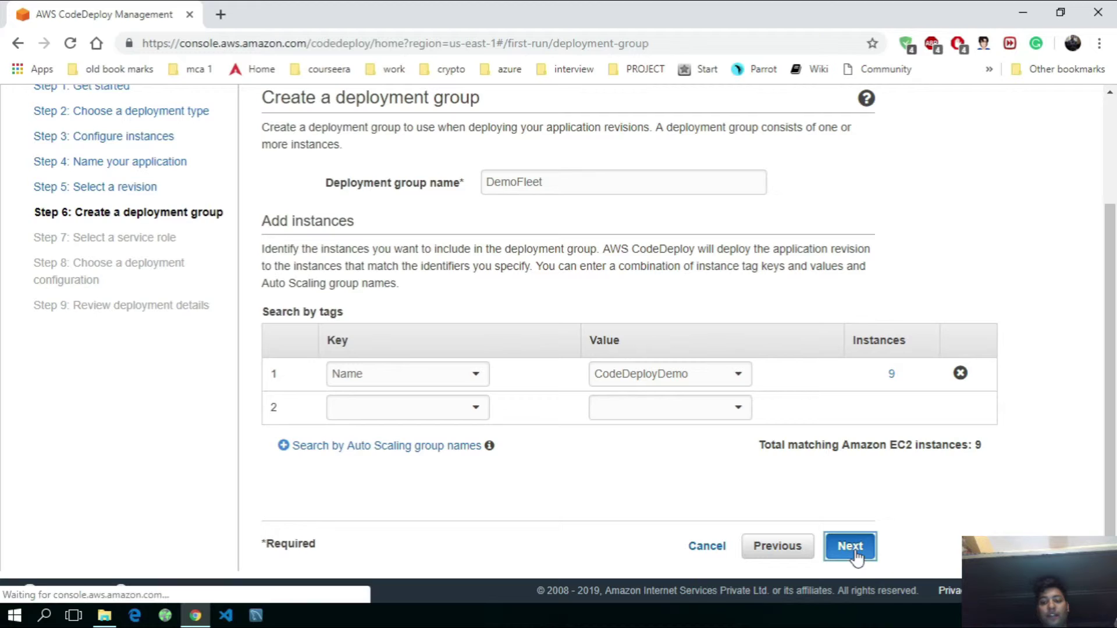
# Choose to create a service role named CodeDeploy_DemoApplication and continue to the deployment configuration.
pyautogui.click(598, 348)
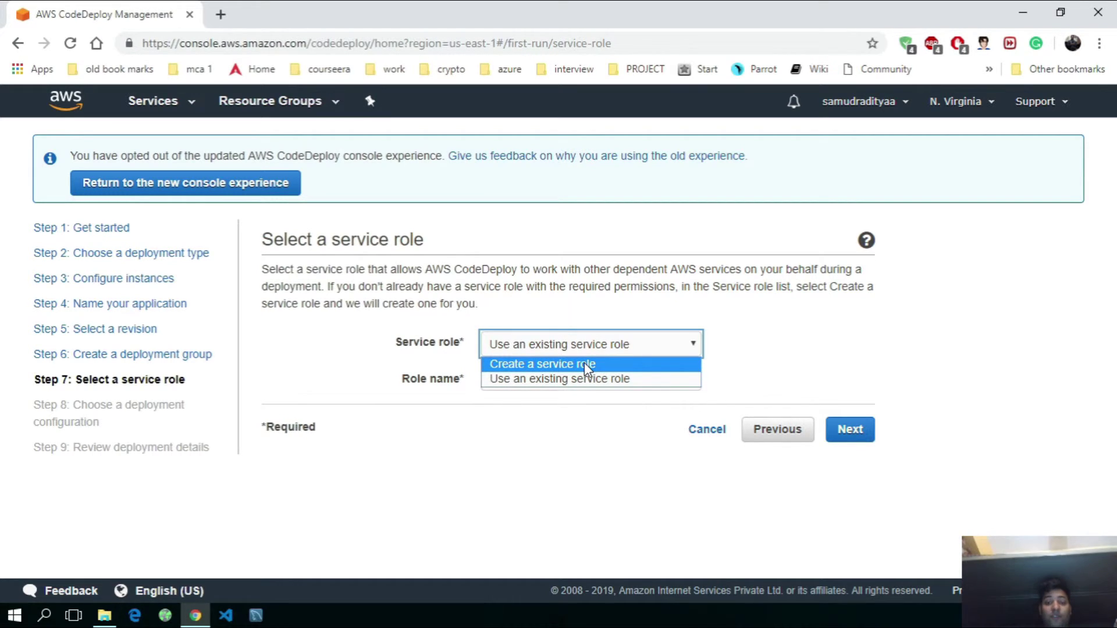
pyautogui.click(587, 365)
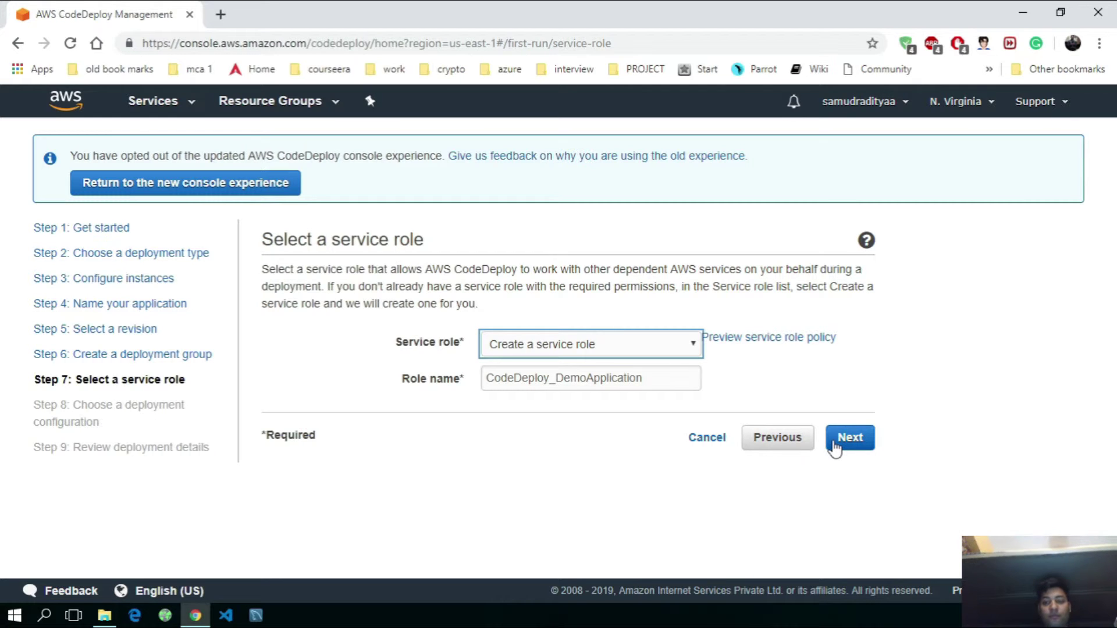
pyautogui.click(847, 448)
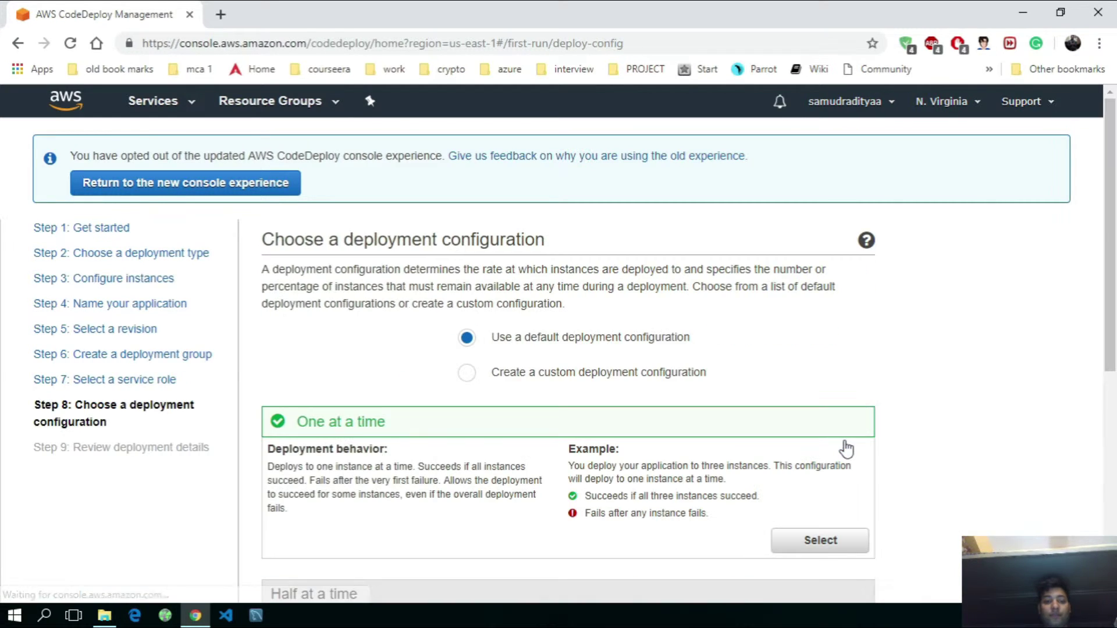
# Compare the One at a time, Half at a time and All at once default deployment configurations.
pyautogui.scroll(-4, 686, 411)
pyautogui.scroll(5, 685, 416)
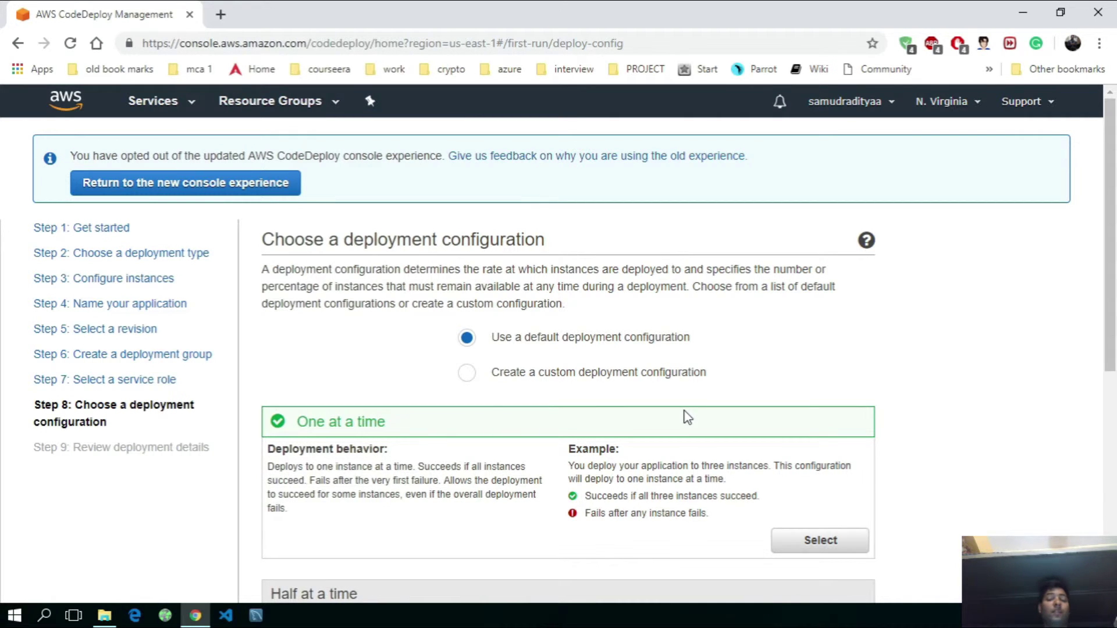
pyautogui.scroll(-3, 687, 417)
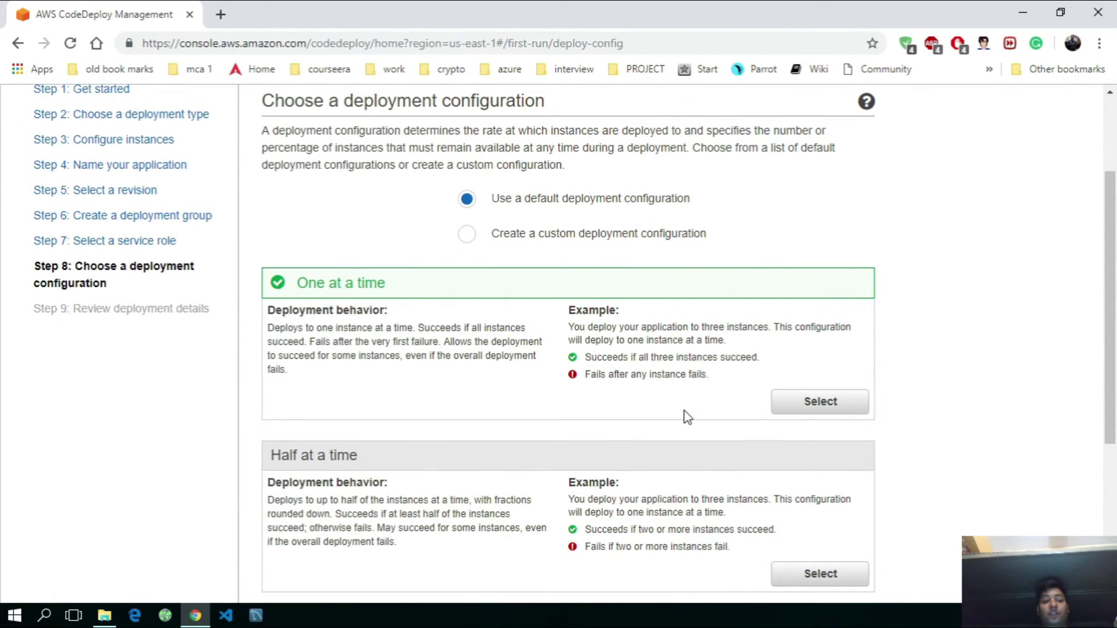
pyautogui.scroll(-4, 684, 411)
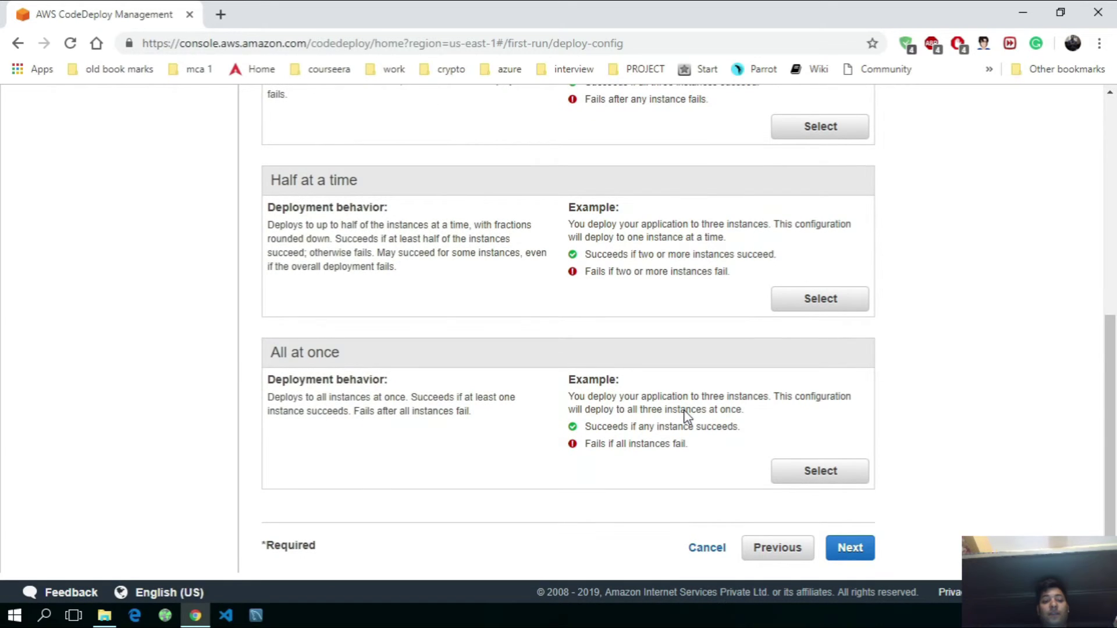
pyautogui.scroll(3, 684, 412)
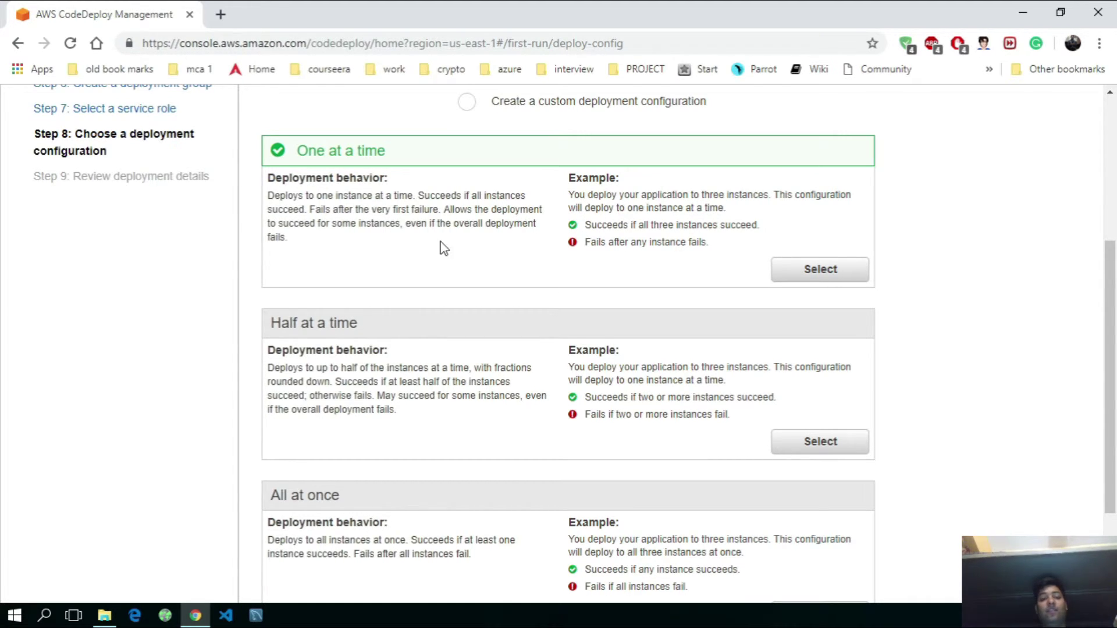
pyautogui.scroll(-2, 444, 247)
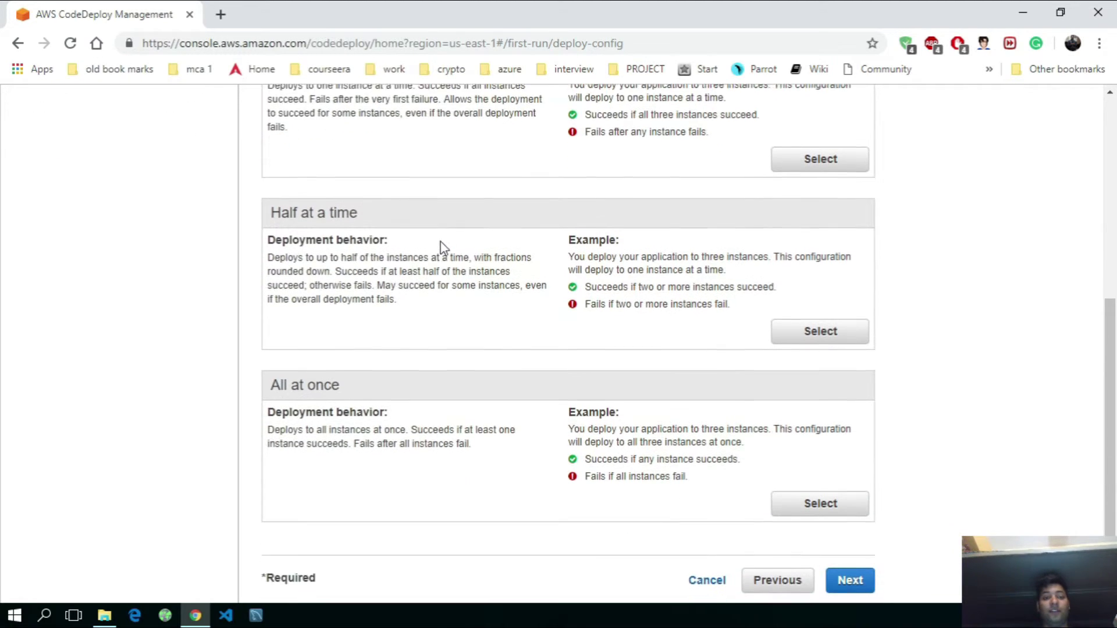
# Keep the default One at a time deployment configuration and continue to the deployment review.
pyautogui.scroll(-1, 440, 242)
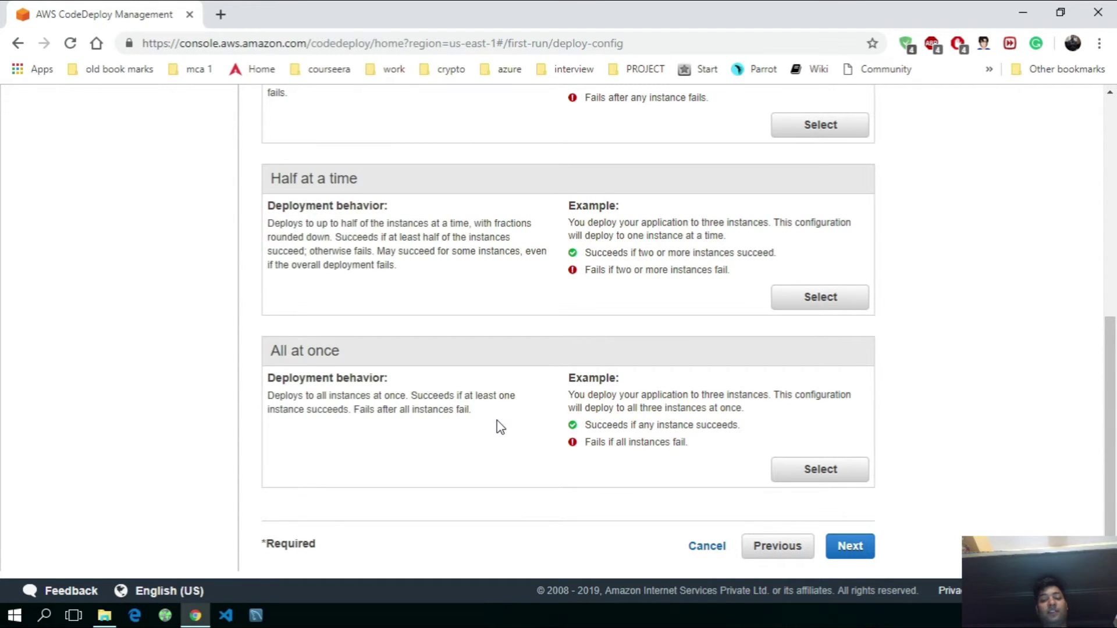
pyautogui.scroll(1, 497, 420)
pyautogui.scroll(-1, 497, 421)
pyautogui.scroll(1, 496, 420)
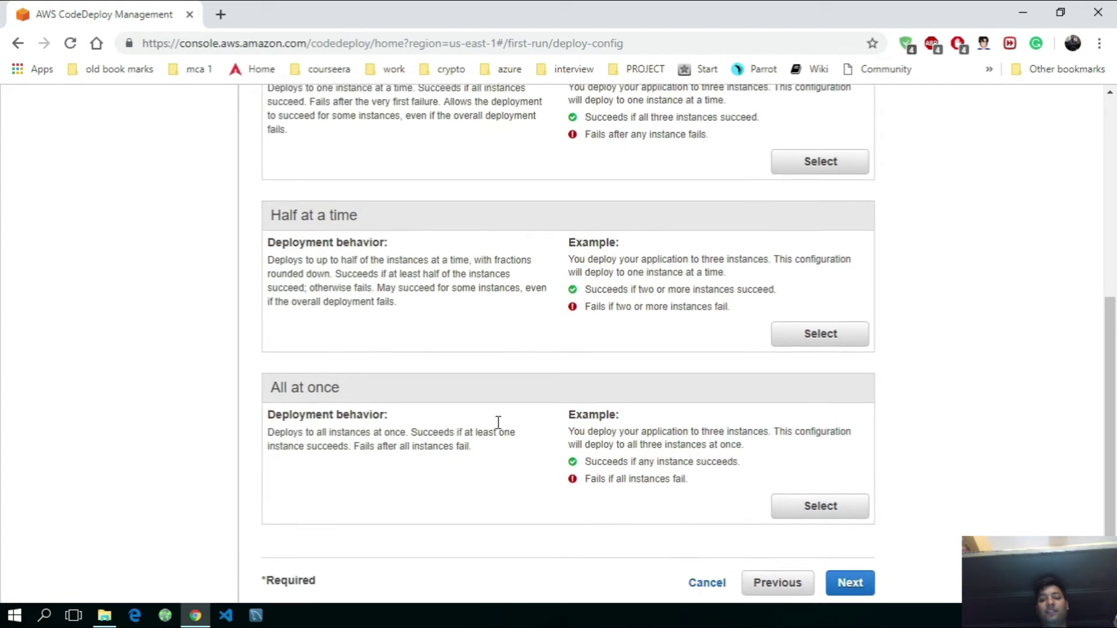
pyautogui.scroll(6, 498, 422)
pyautogui.scroll(-7, 499, 434)
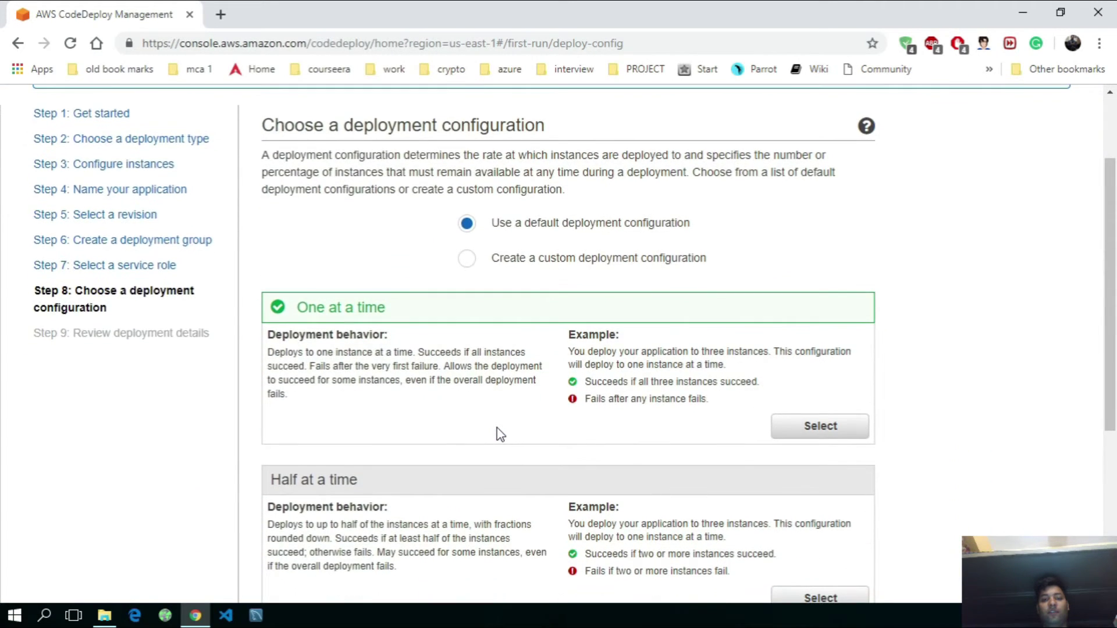
pyautogui.click(849, 546)
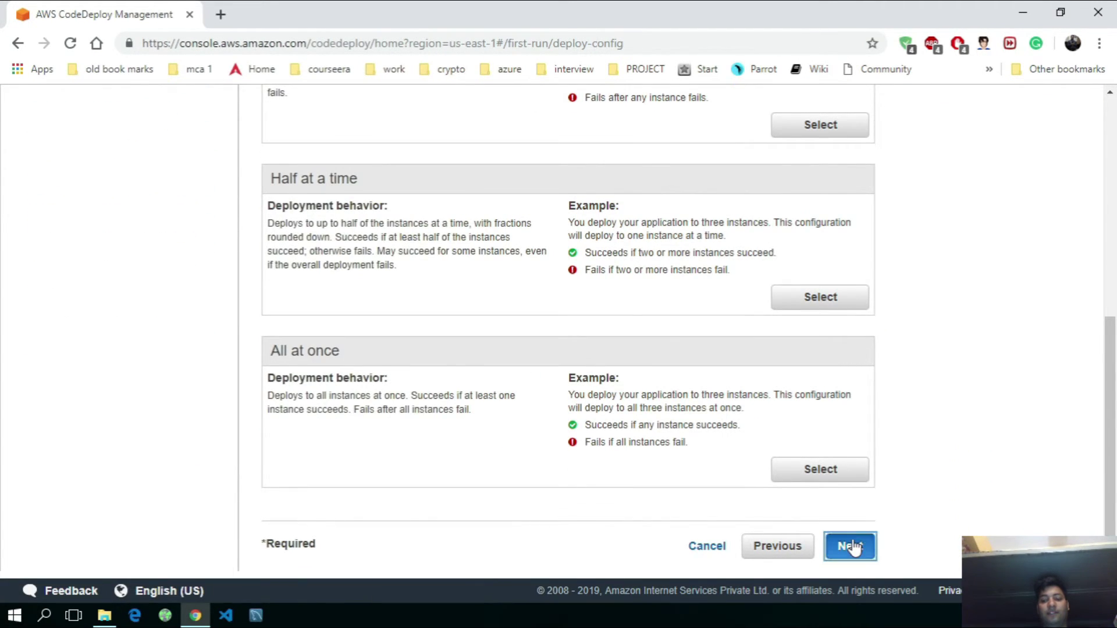
# Review the DemoApplication deployment details and start the deployment to the DemoFleet group.
pyautogui.scroll(4, 581, 306)
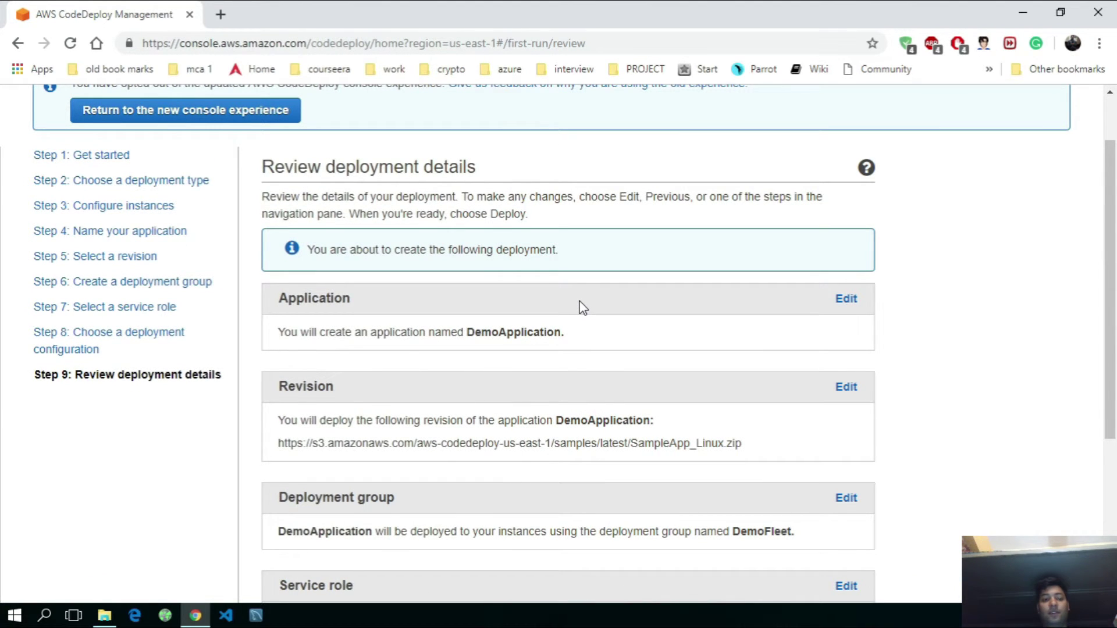
pyautogui.scroll(-4, 582, 306)
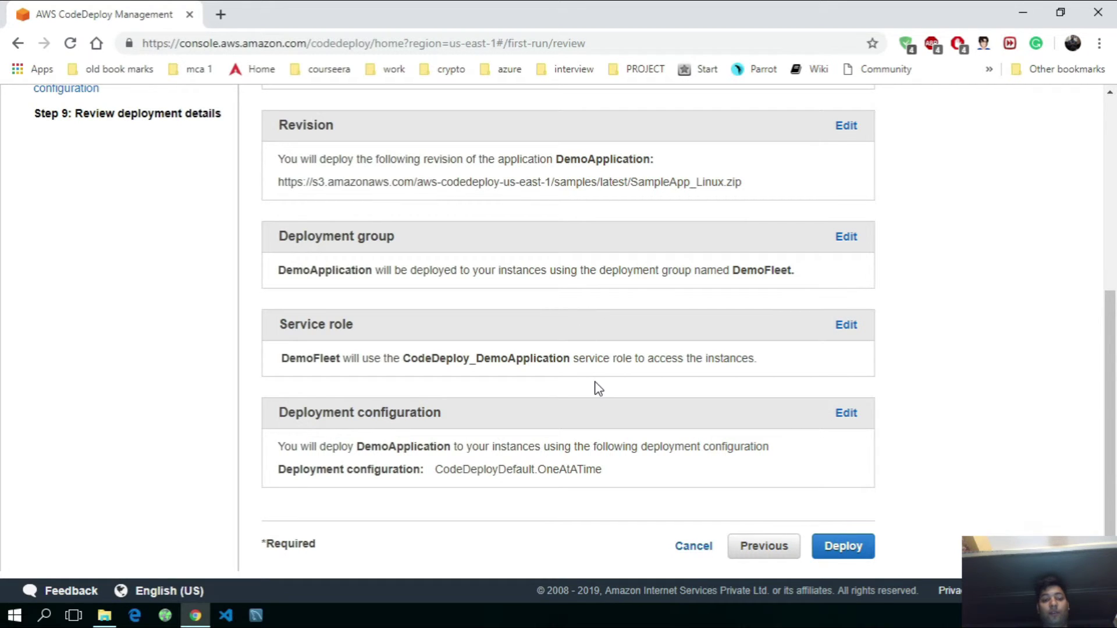
pyautogui.click(842, 552)
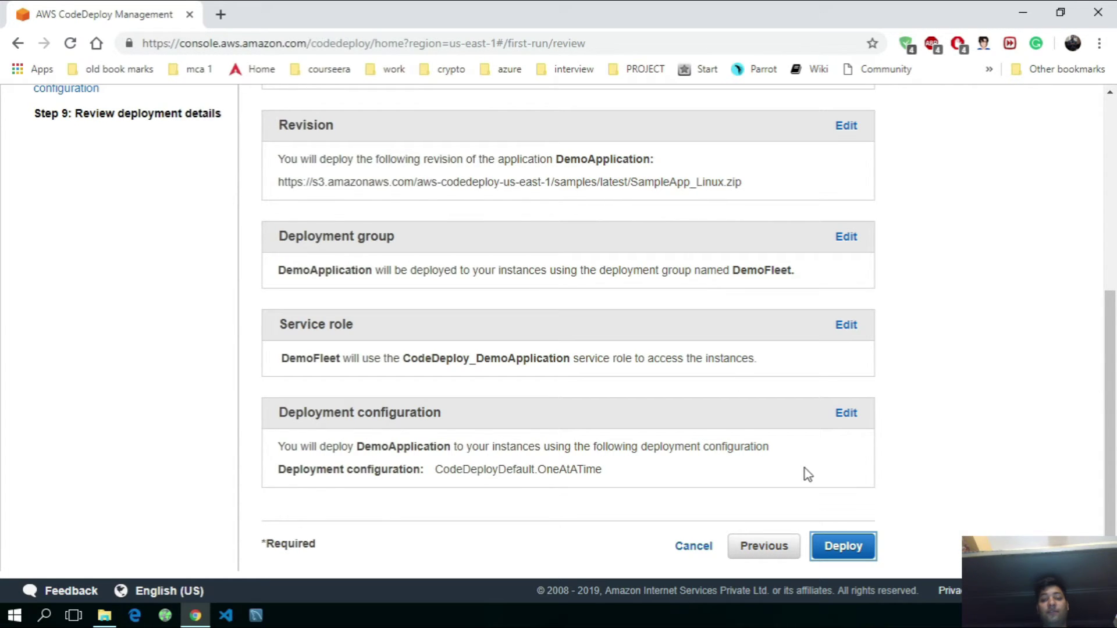
pyautogui.click(840, 547)
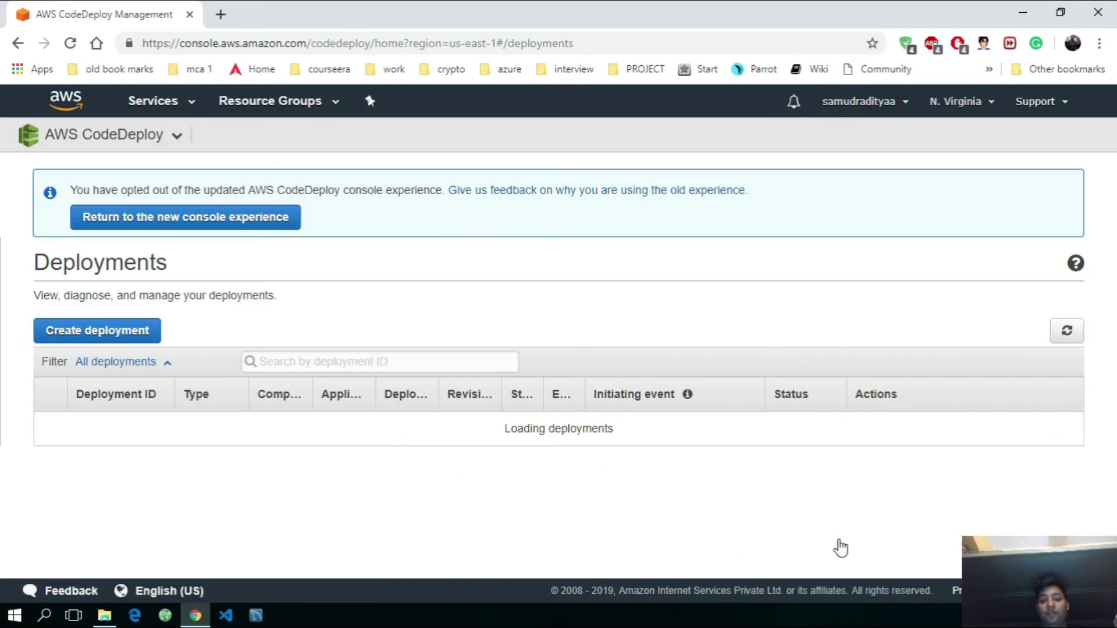
# Examine the new deployment's details, then view all its instances to check the deployment progress and instance activity.
pyautogui.scroll(-3, 666, 501)
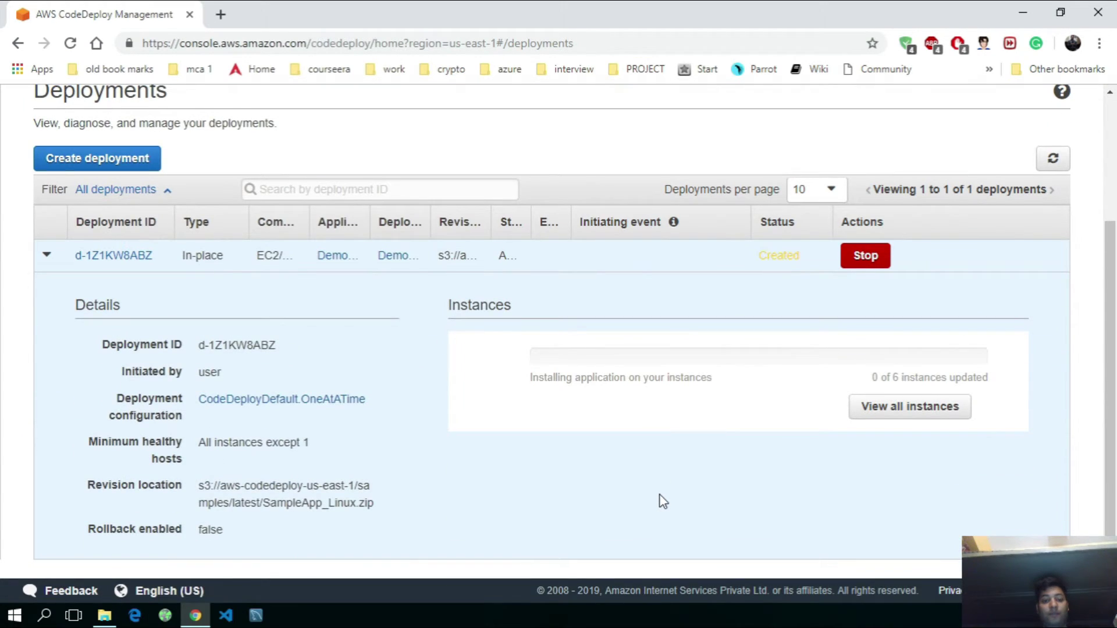
pyautogui.scroll(3, 664, 501)
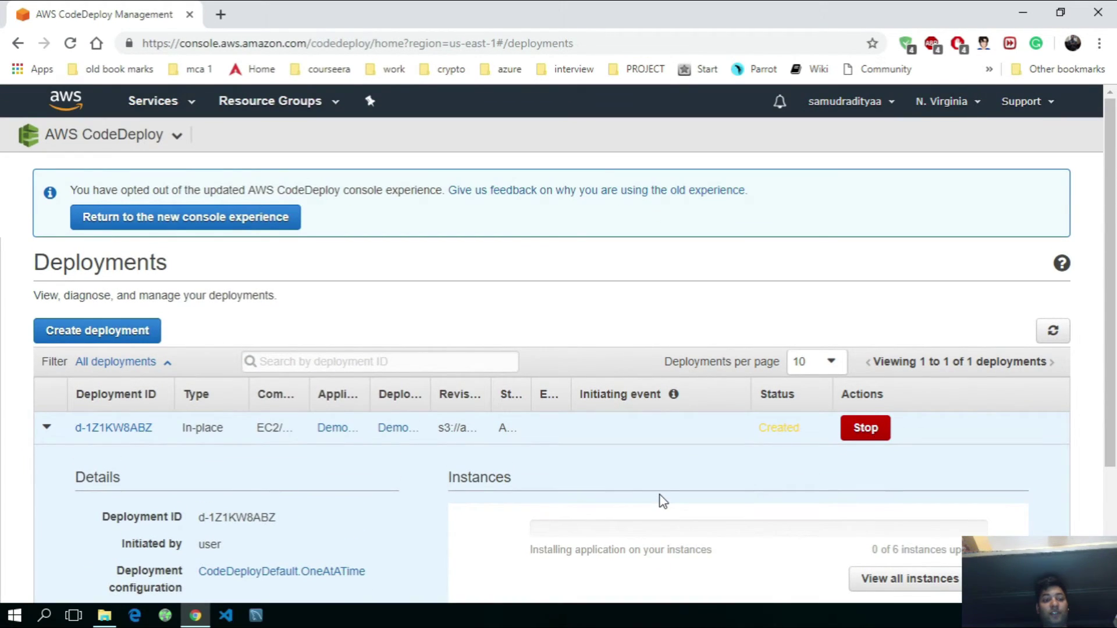
pyautogui.scroll(-3, 664, 502)
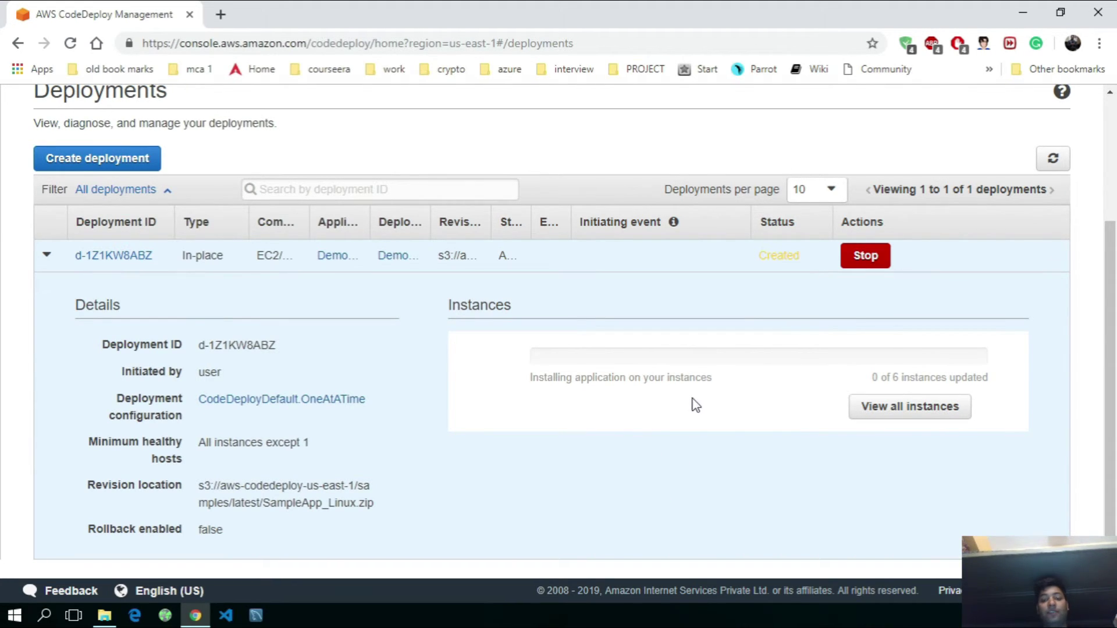
pyautogui.click(879, 420)
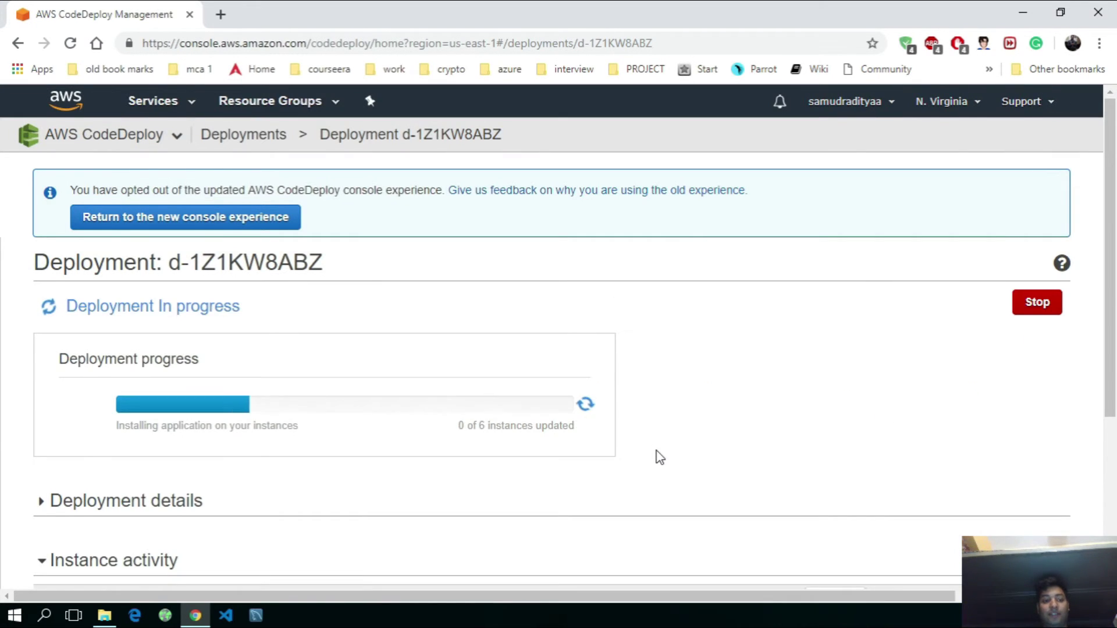
pyautogui.scroll(-3, 659, 457)
pyautogui.scroll(-2, 659, 456)
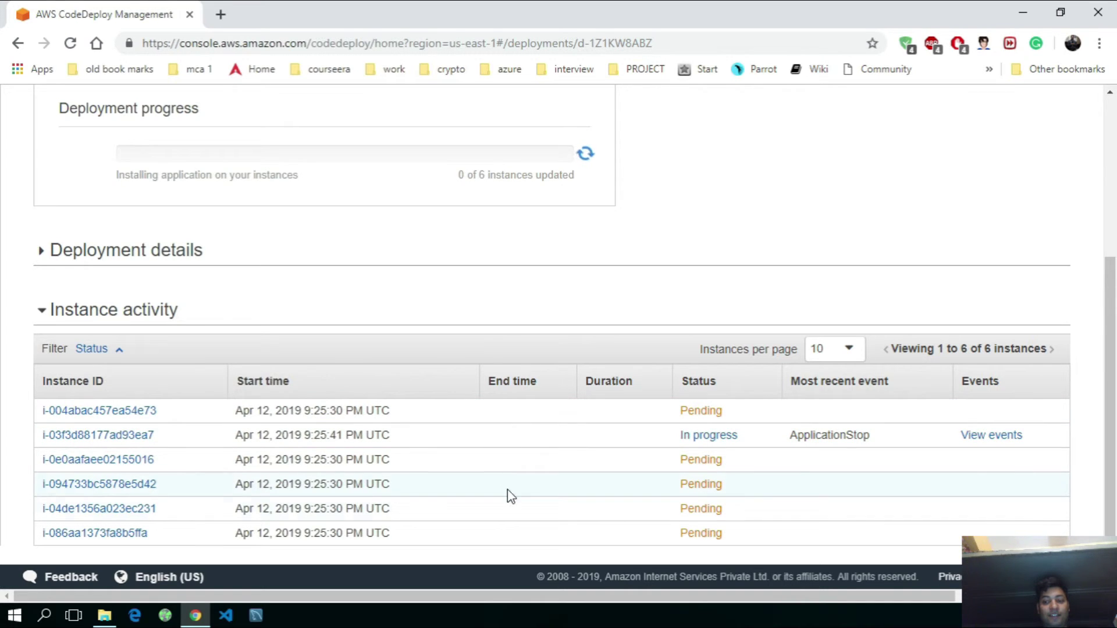
pyautogui.scroll(5, 424, 284)
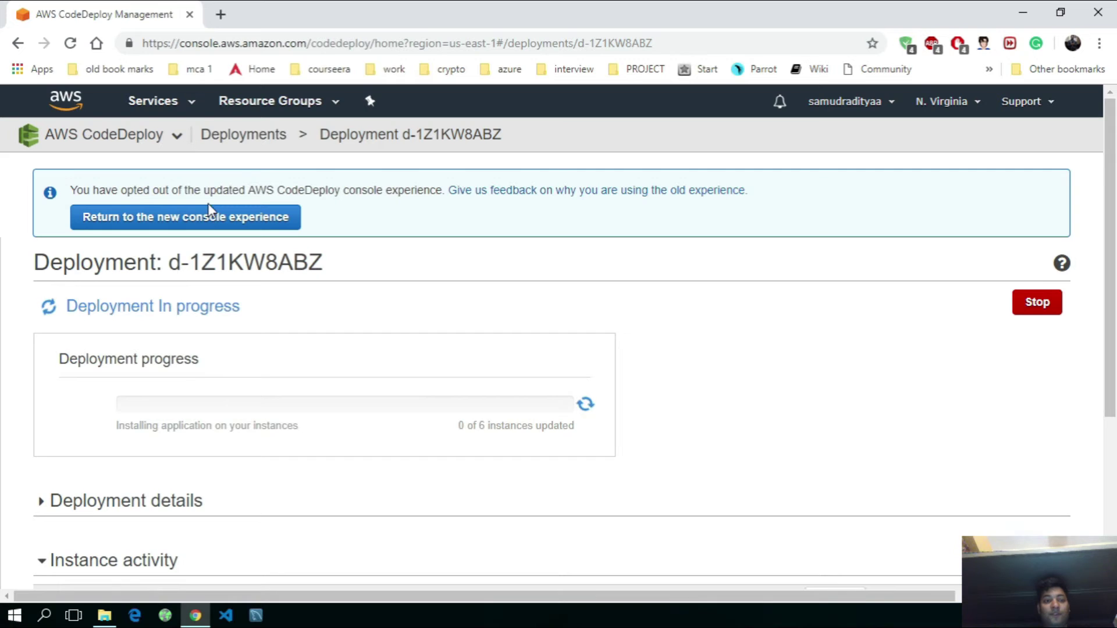
# Return to the deployments list and reopen the in-place deployment to check its final progress and each instance's status.
pyautogui.click(249, 149)
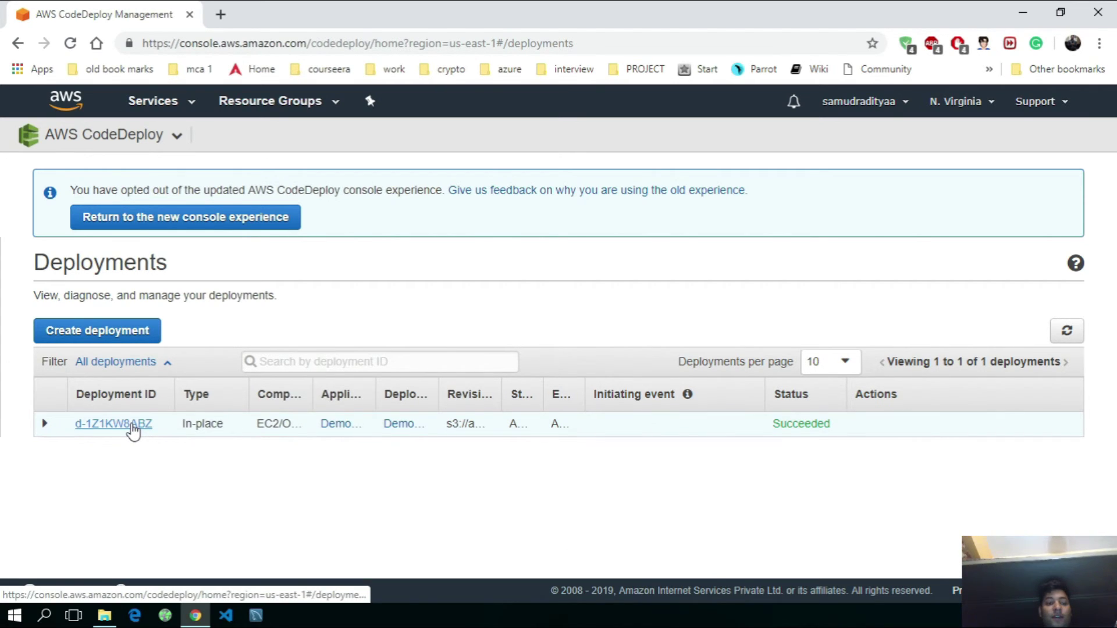
pyautogui.click(114, 425)
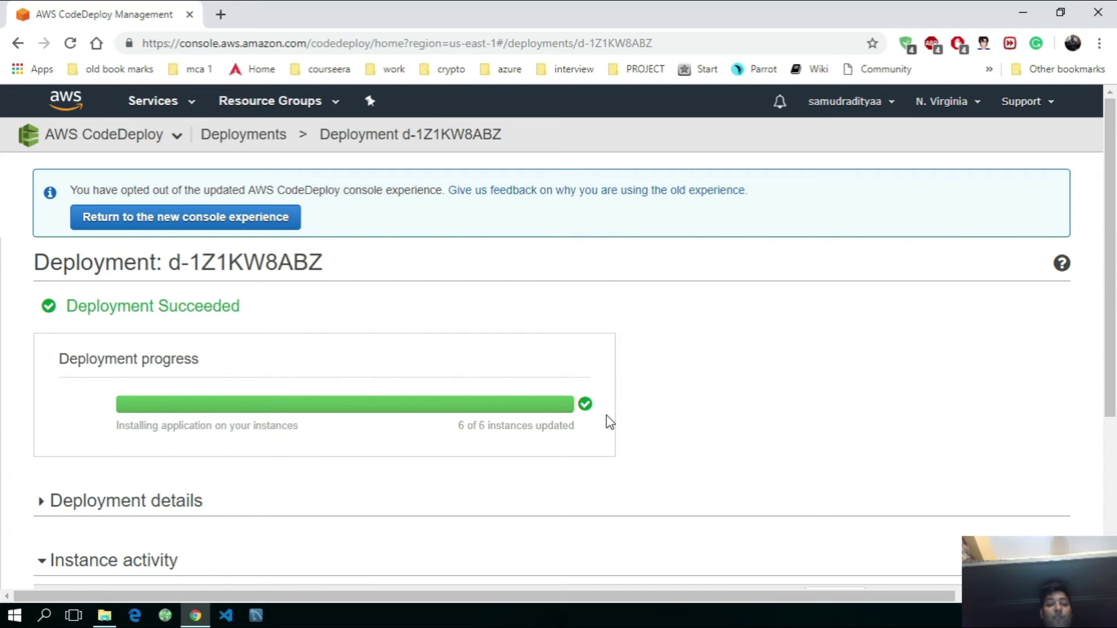
pyautogui.scroll(-4, 608, 423)
pyautogui.scroll(-1, 608, 422)
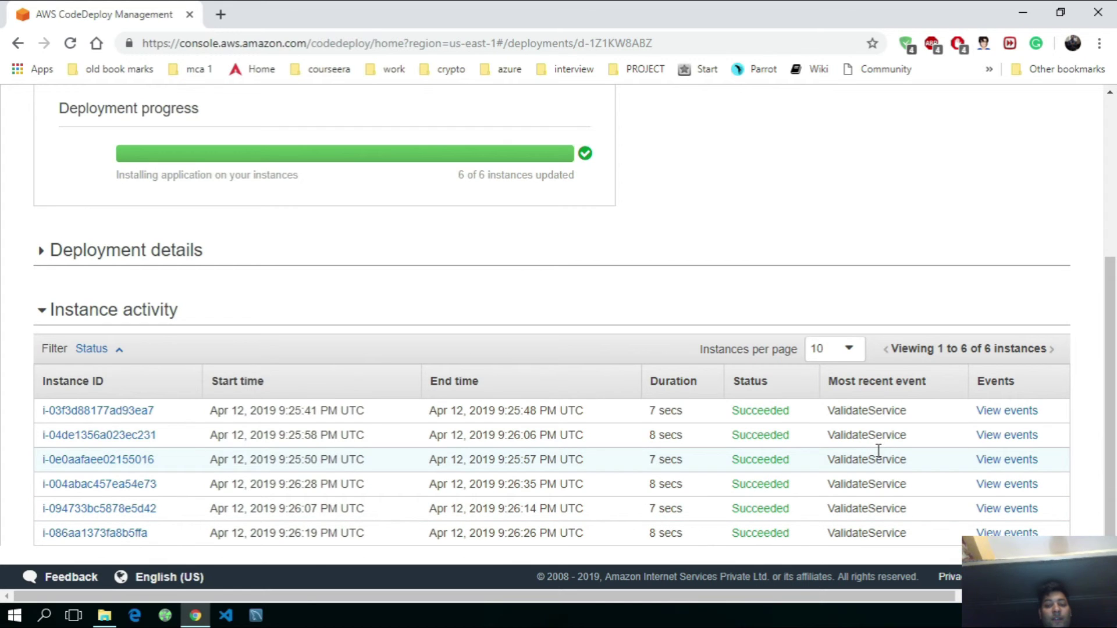
pyautogui.scroll(4, 488, 443)
pyautogui.scroll(-4, 489, 445)
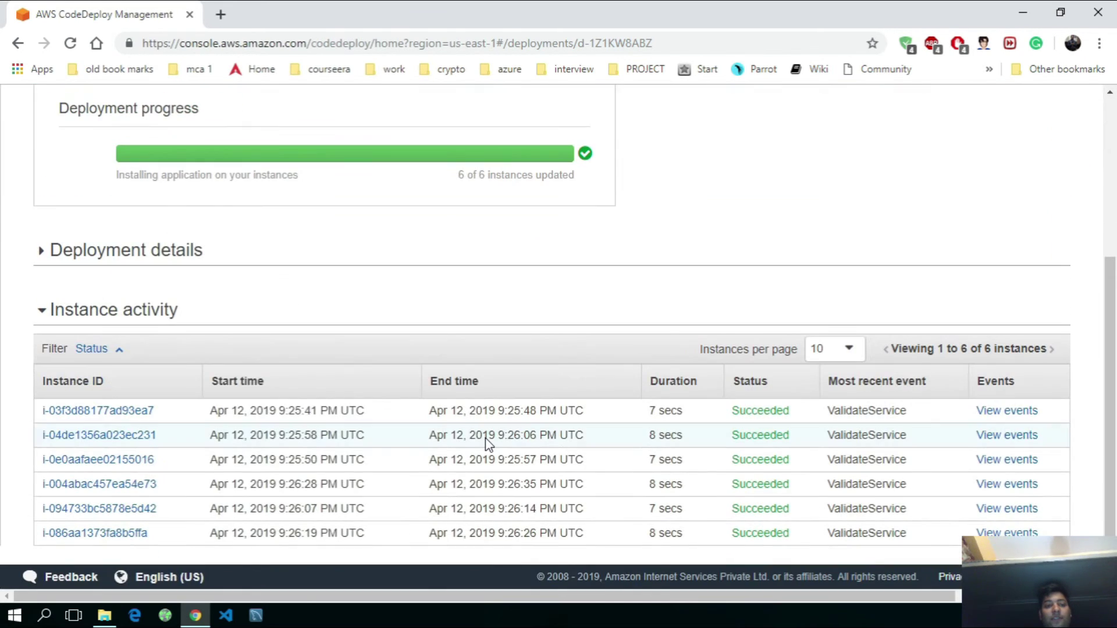
# Open the first instance of the instance activity list in EC2 and copy its public DNS address.
pyautogui.click(133, 412)
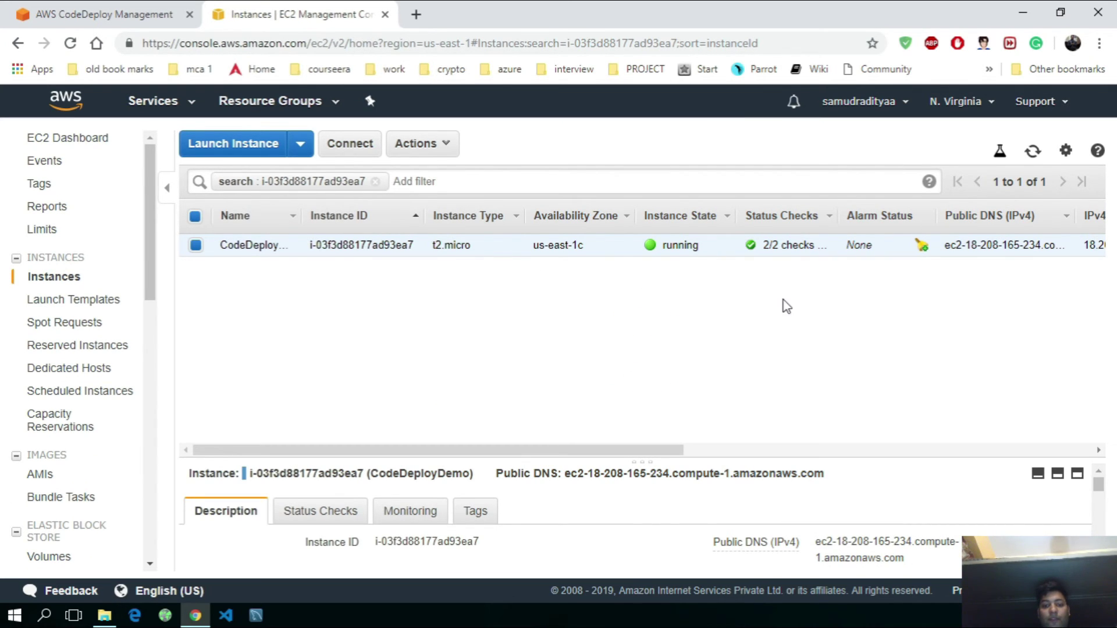
pyautogui.moveTo(836, 479); pyautogui.dragTo(563, 477)
pyautogui.hotkey('ctrl', 'c')
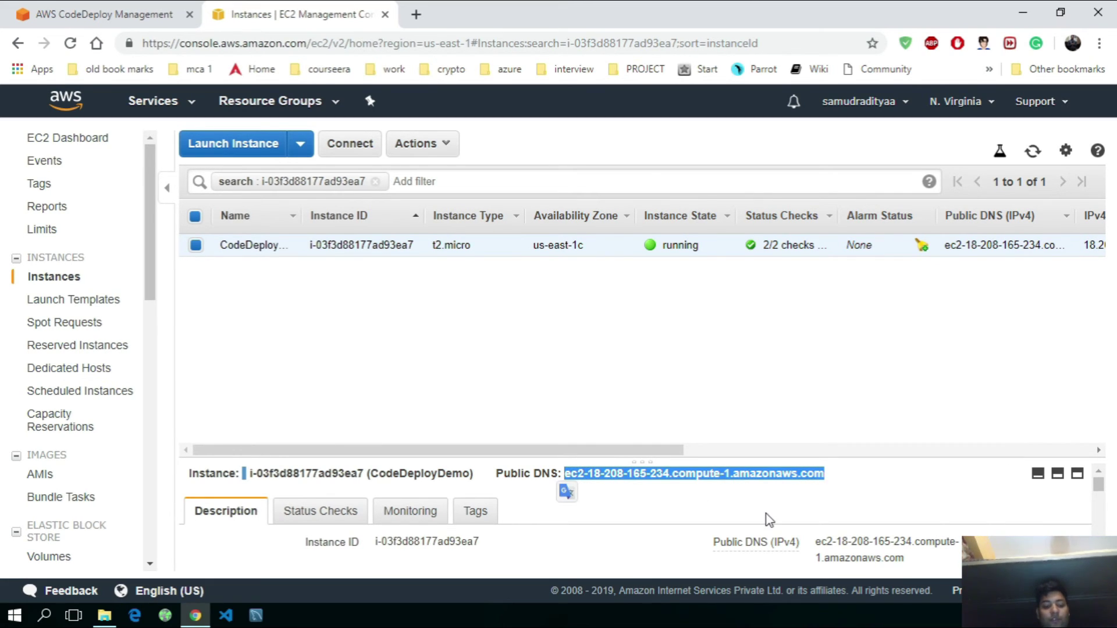
# Load the copied public DNS address in a new browser tab and enlarge the sample deployment page.
pyautogui.click(415, 15)
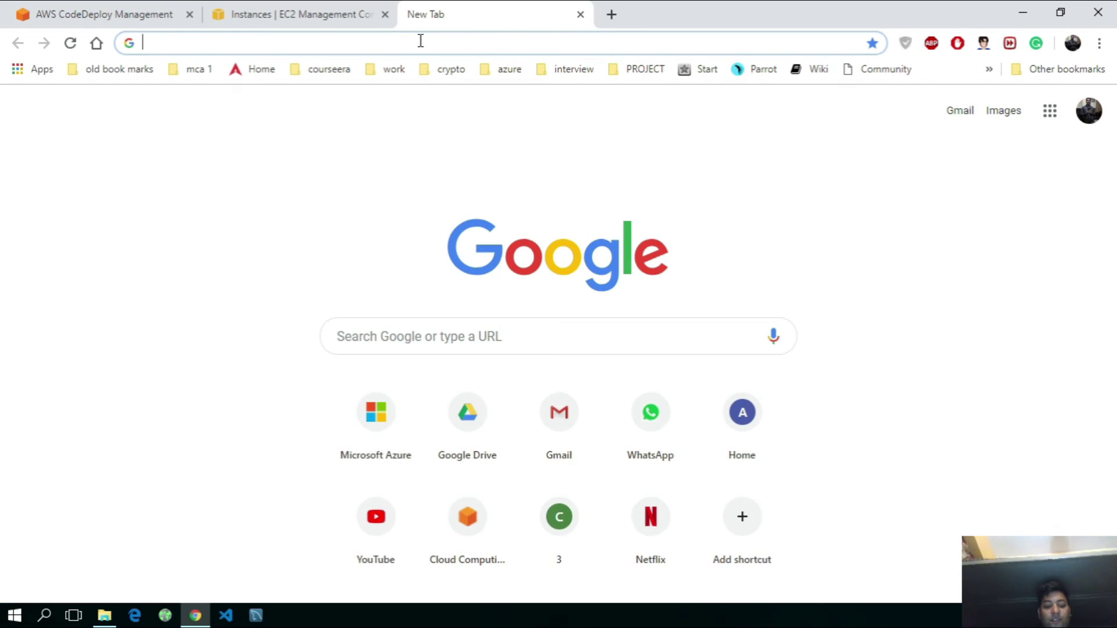
pyautogui.hotkey('ctrl', 'v')
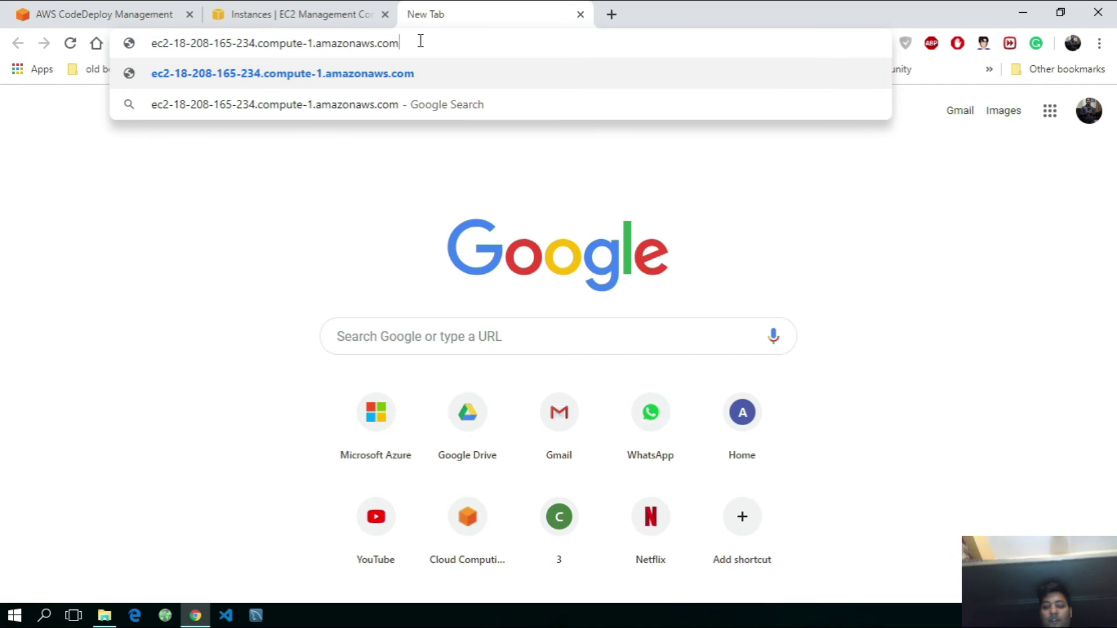
pyautogui.press('Return')
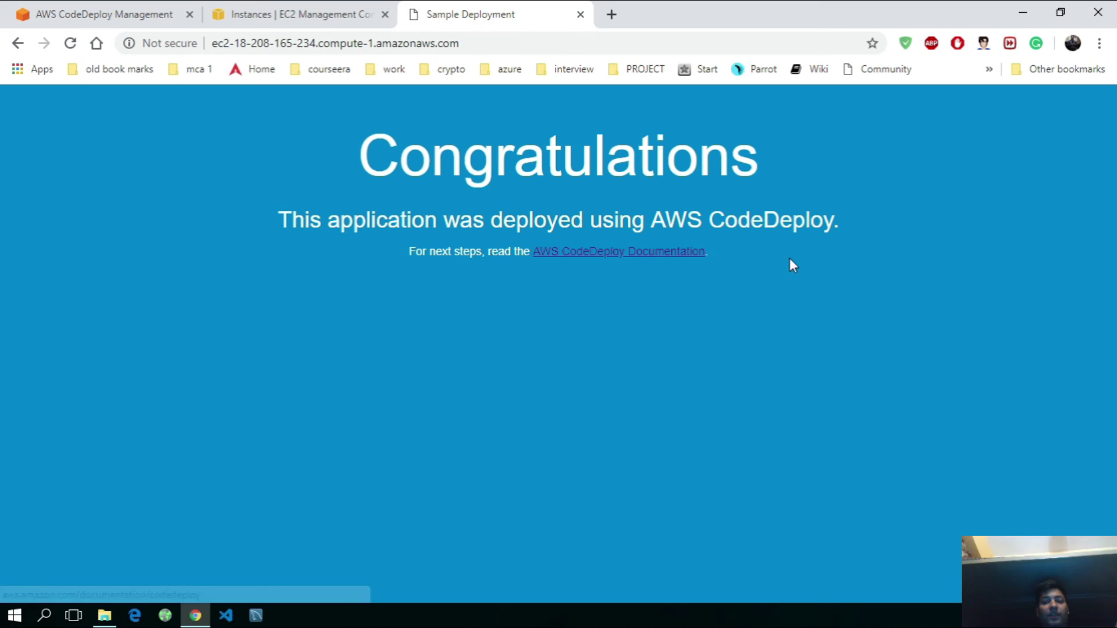
pyautogui.scroll(-5, 783, 279)
pyautogui.scroll(7, 783, 280)
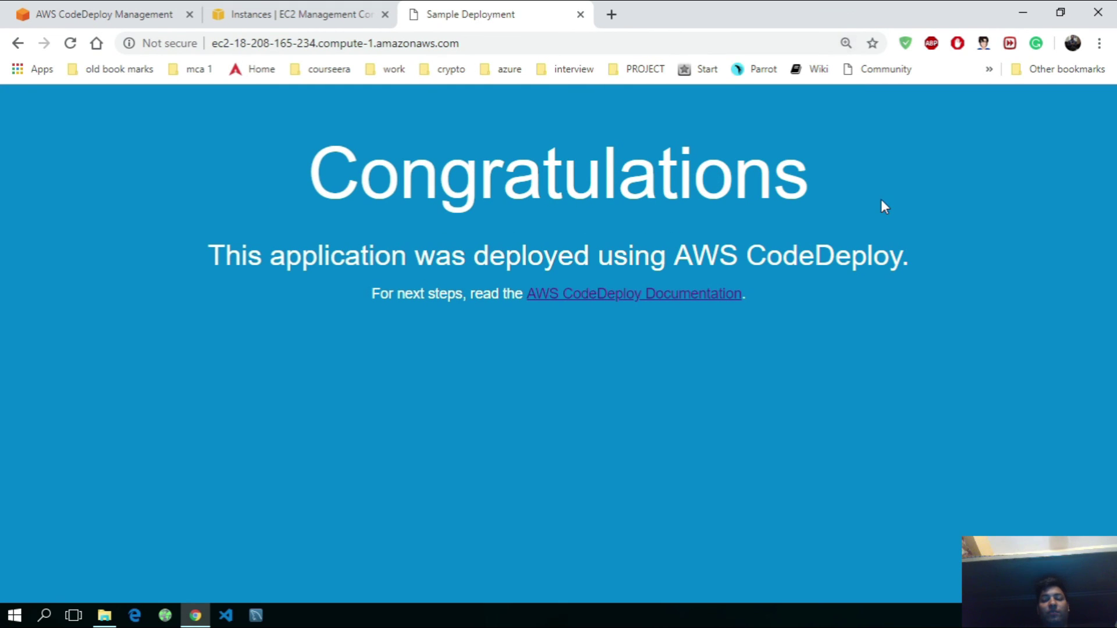
pyautogui.click(331, 13)
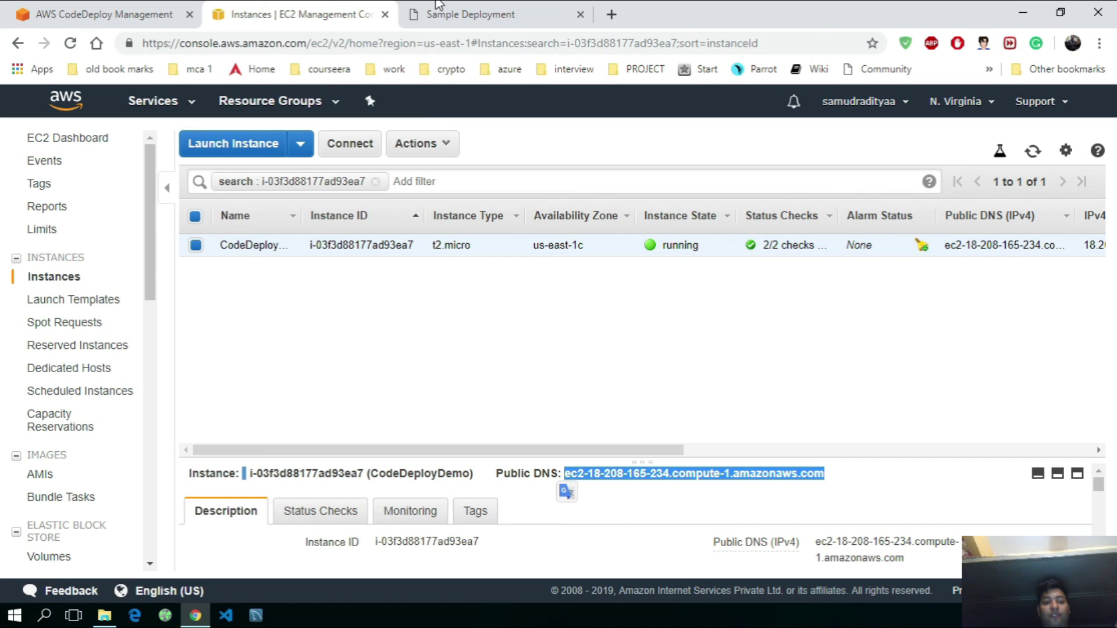
pyautogui.click(446, 9)
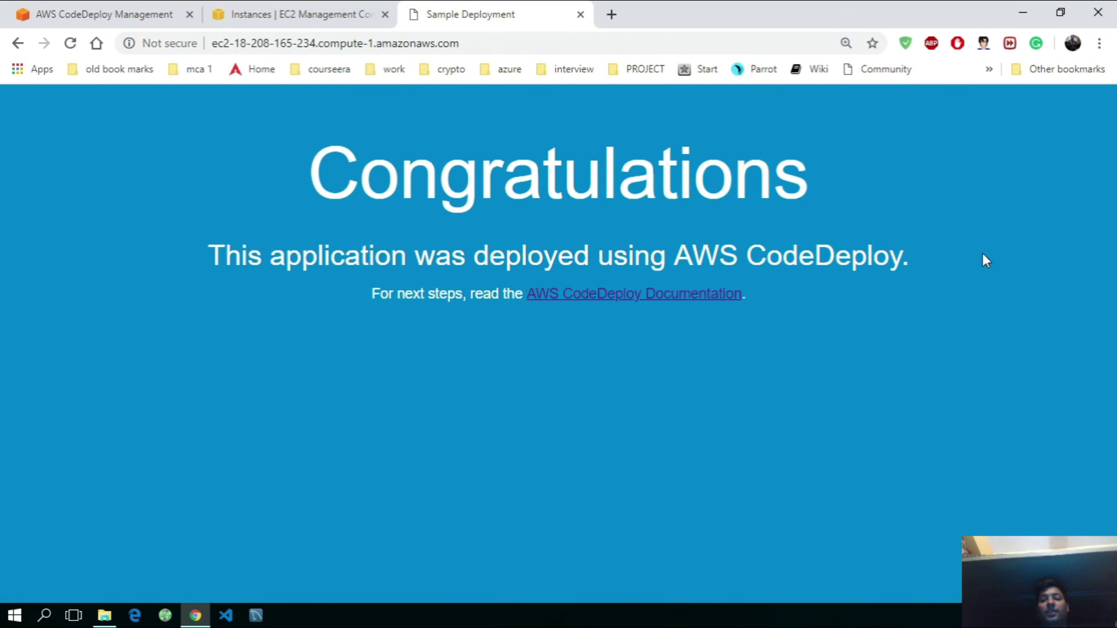